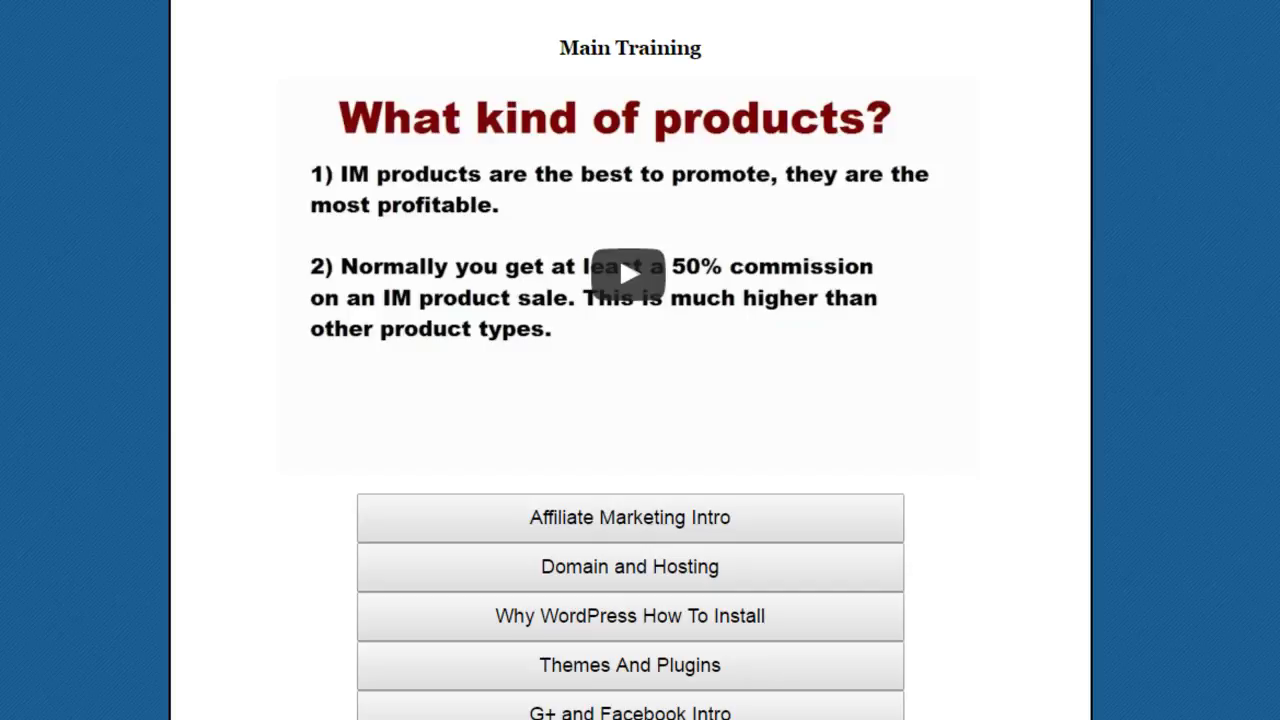
Step: Scroll through the ReviewWizard training page to review the full list of lesson buttons
scroll(630, 400, down, 5)
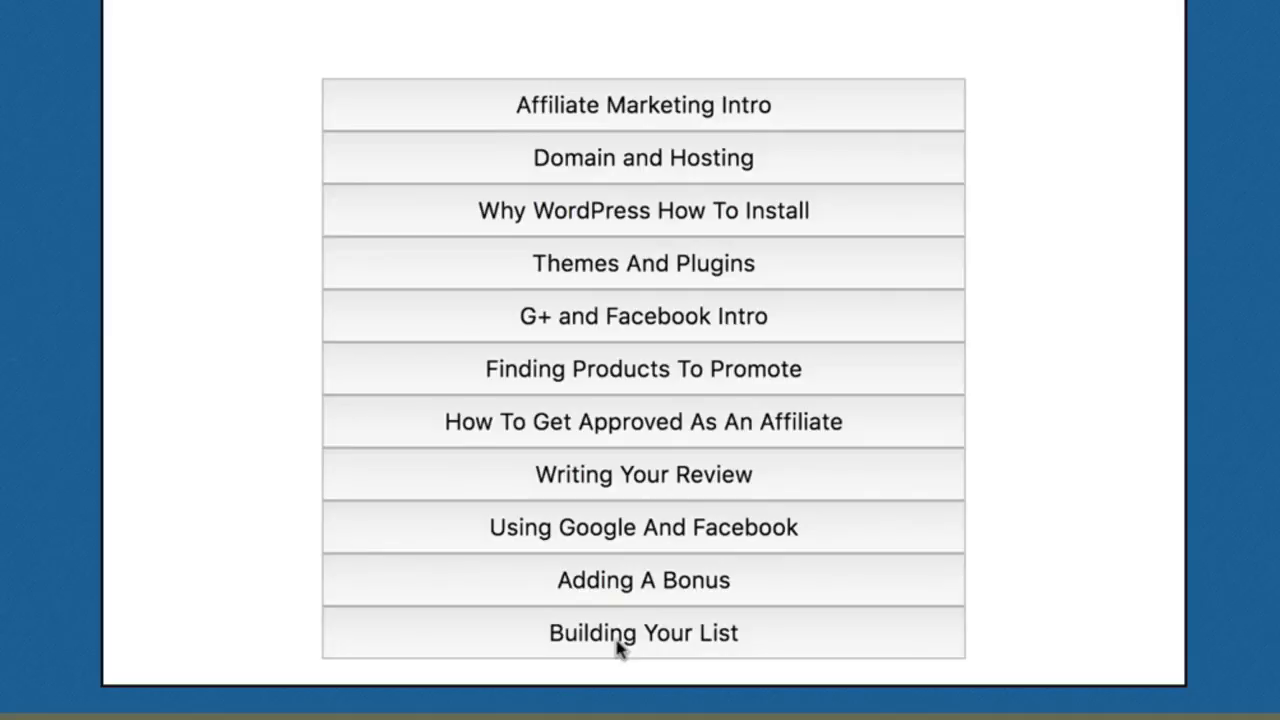
scroll(623, 534, up, 4)
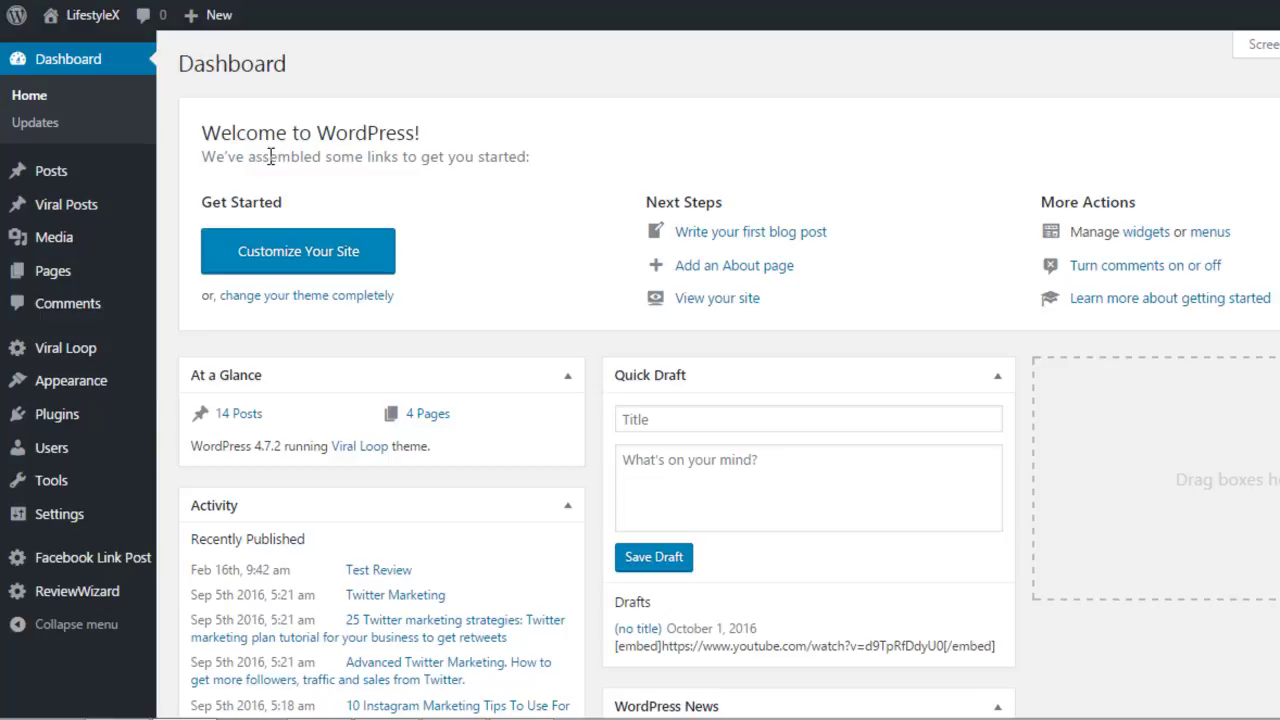
mouse_move(103, 423)
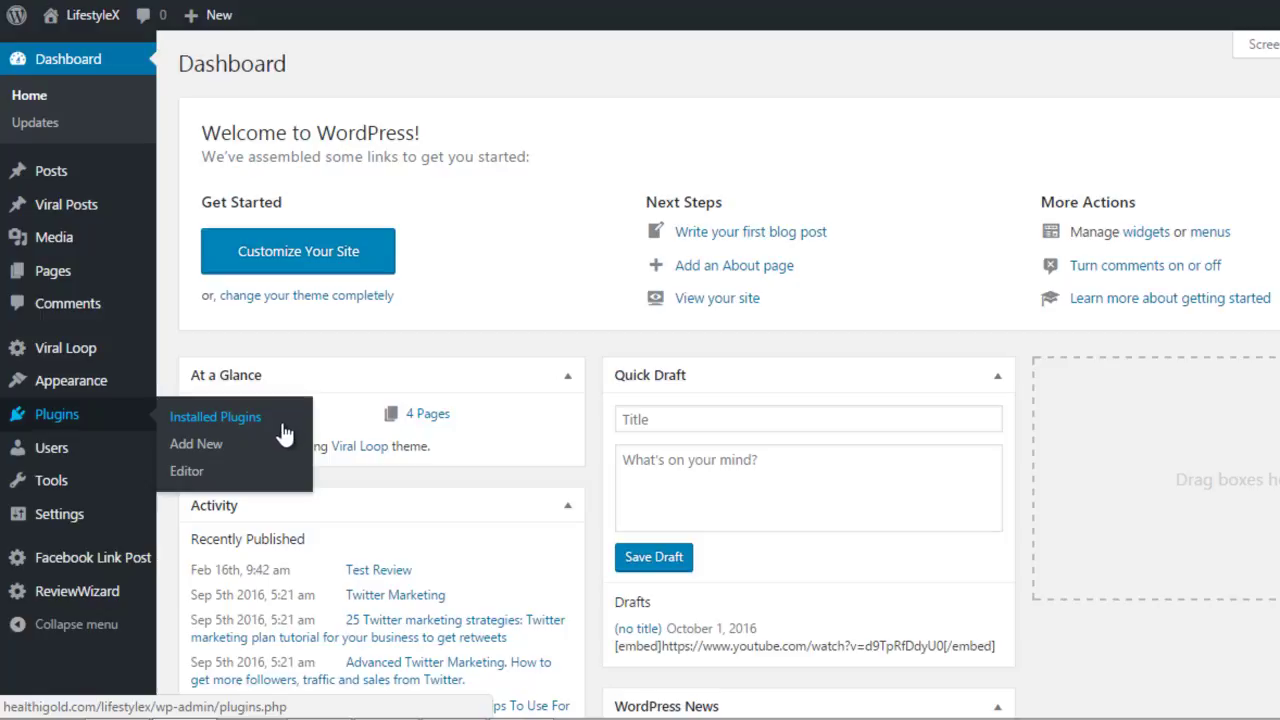
Step: In ReviewWizard settings, check the rating tags Price, Concept, Execution and Value
click(83, 592)
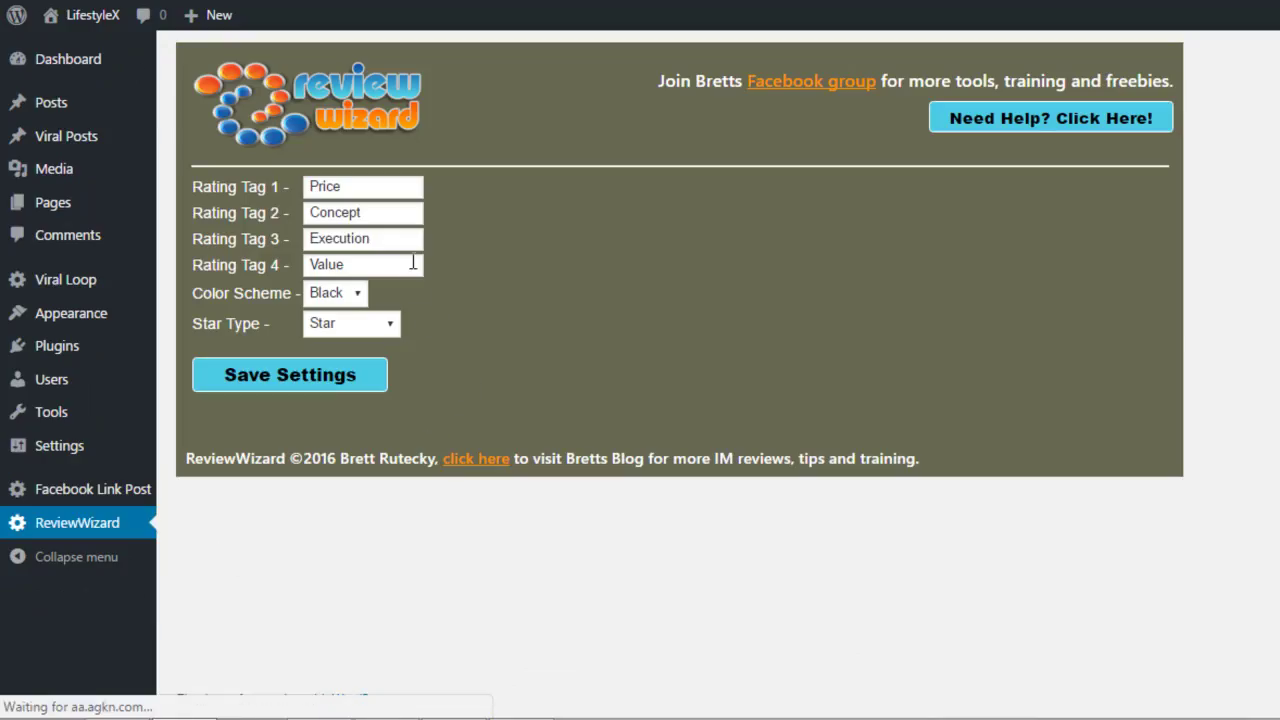
click(403, 185)
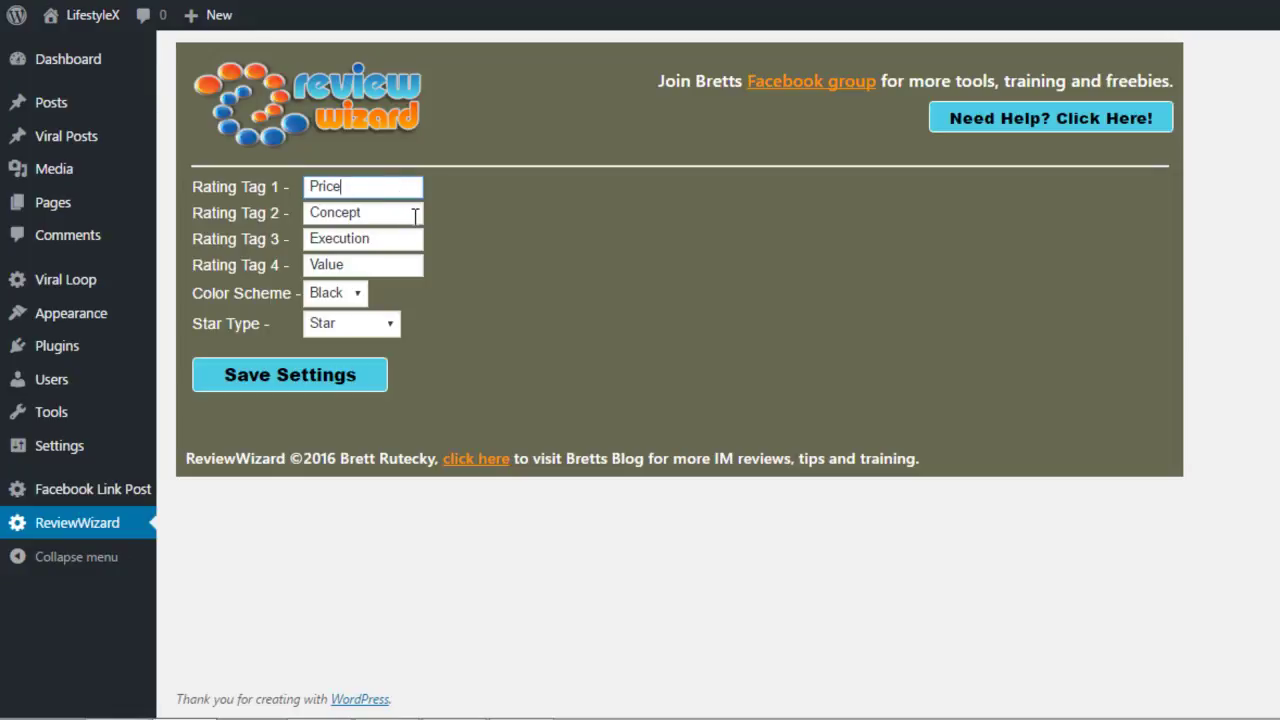
click(415, 214)
click(406, 238)
click(406, 265)
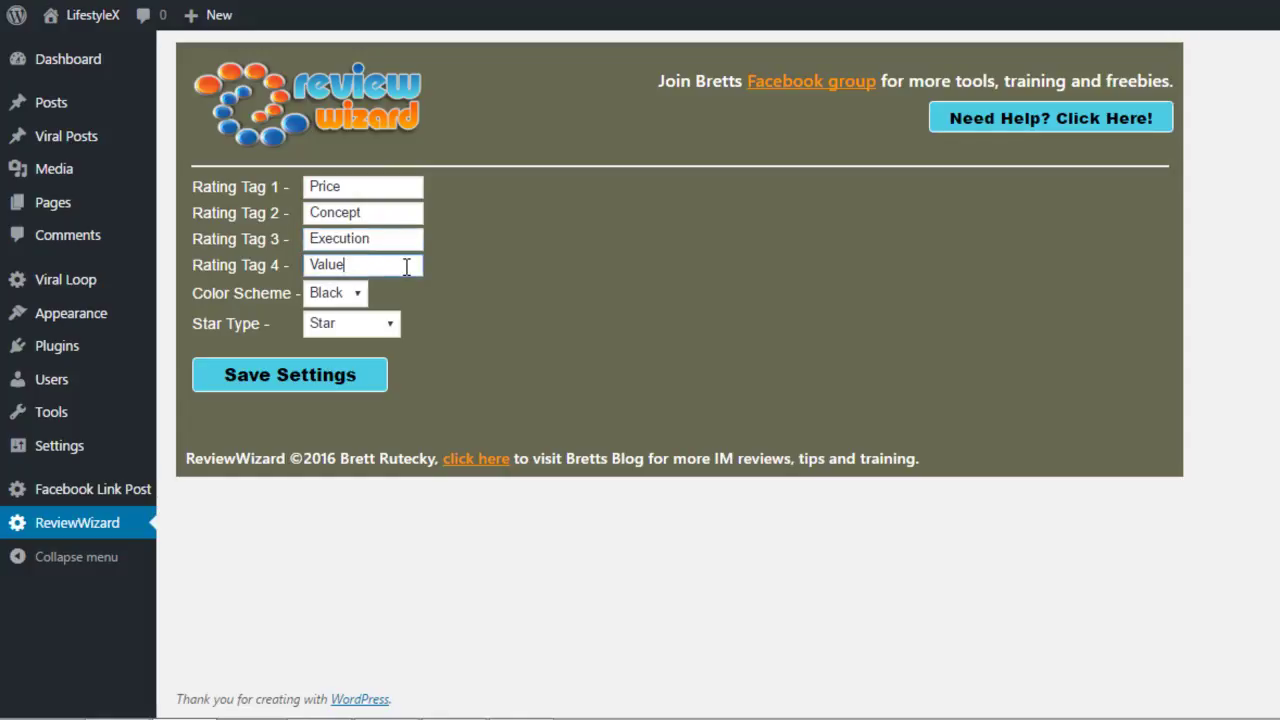
Step: Keep the Black colour scheme and Star icon type, and save the settings
click(352, 298)
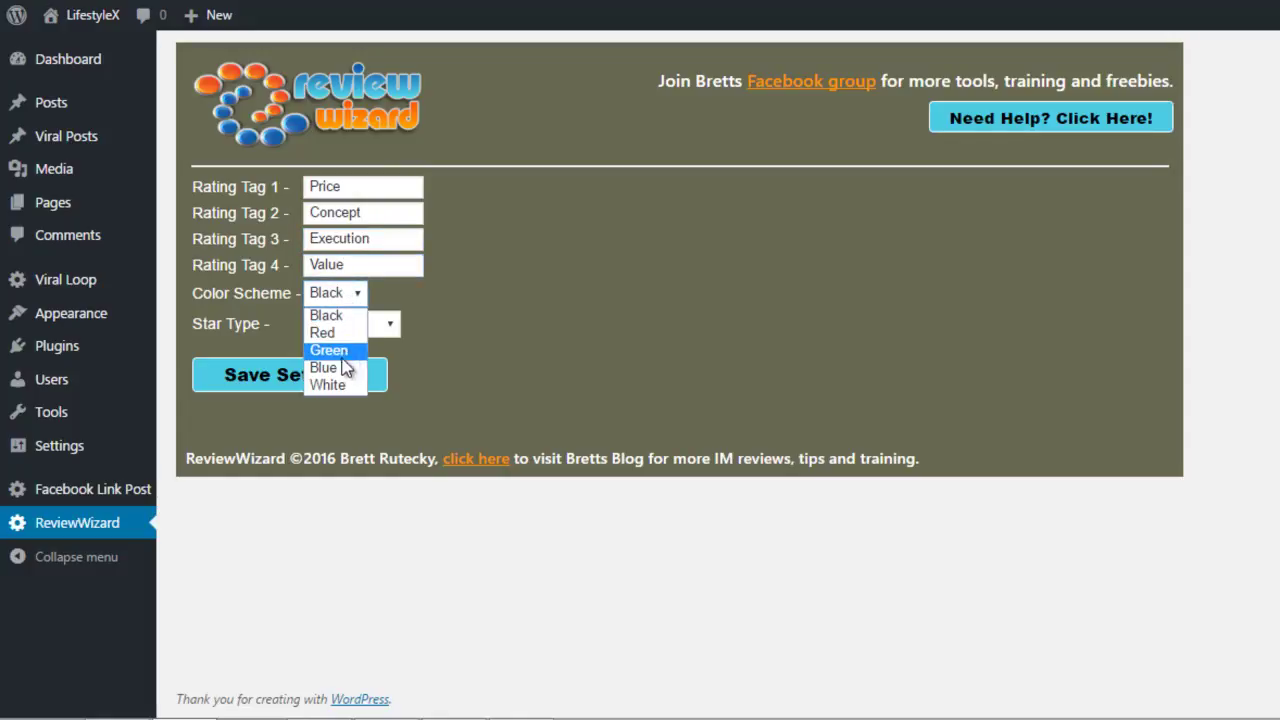
click(353, 299)
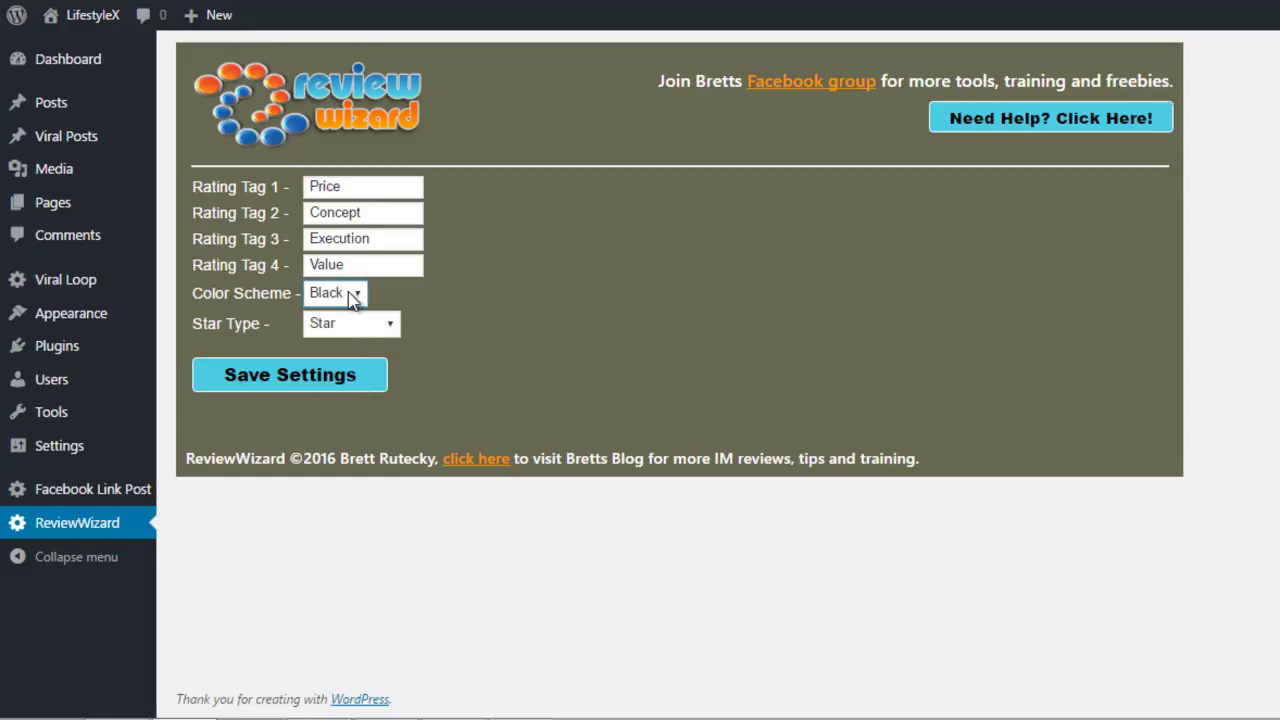
click(392, 335)
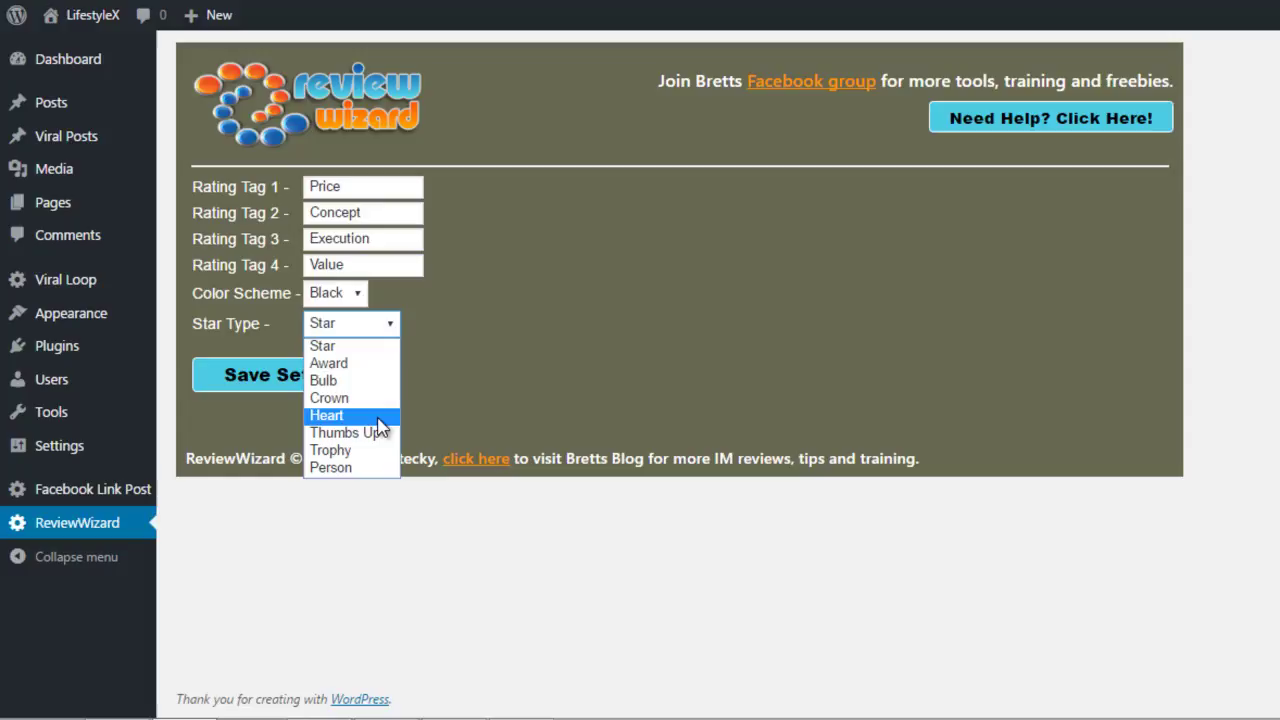
click(384, 356)
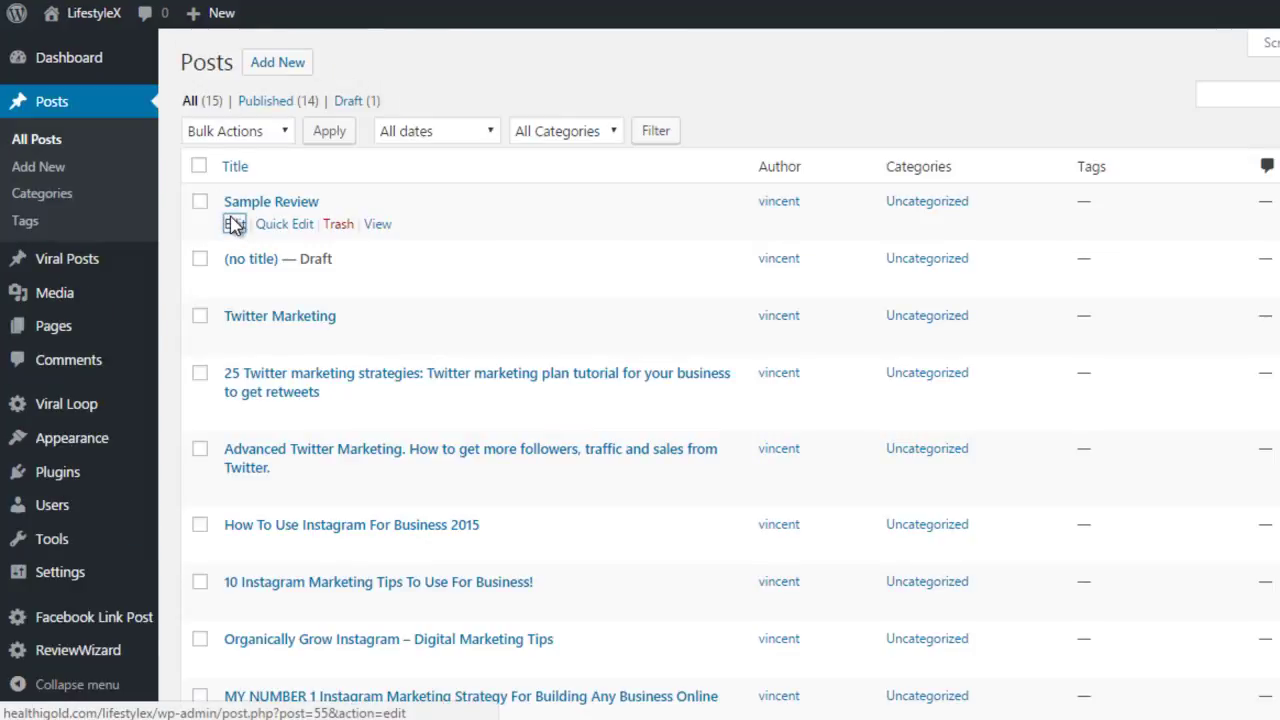
Step: Open the Sample Review post for editing and retitle it 'Test Review'
click(233, 224)
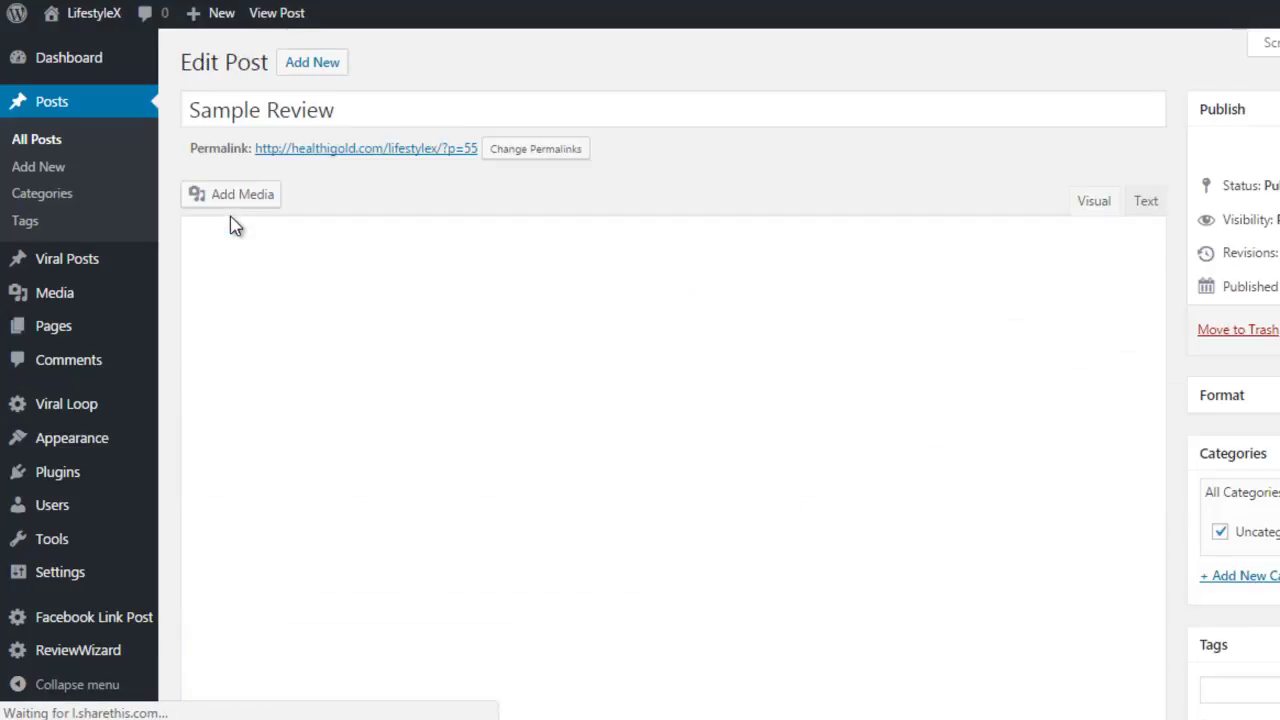
click(358, 111)
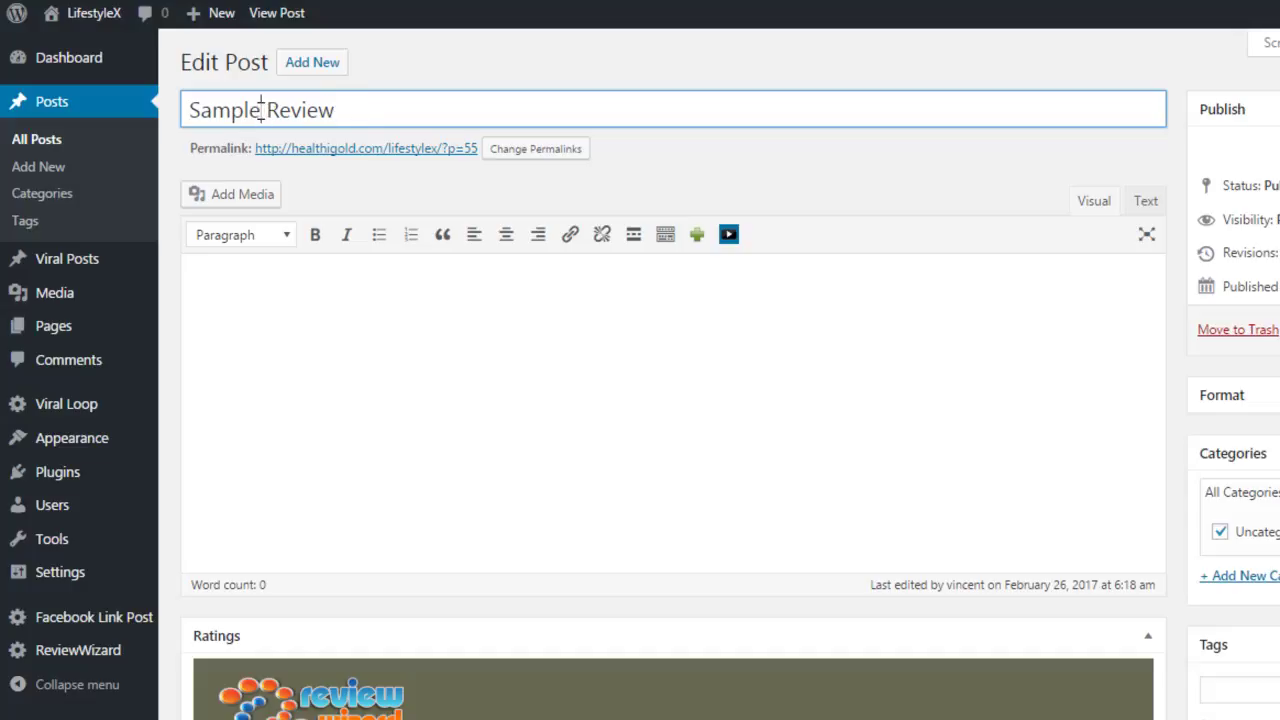
drag(261, 110, 172, 104)
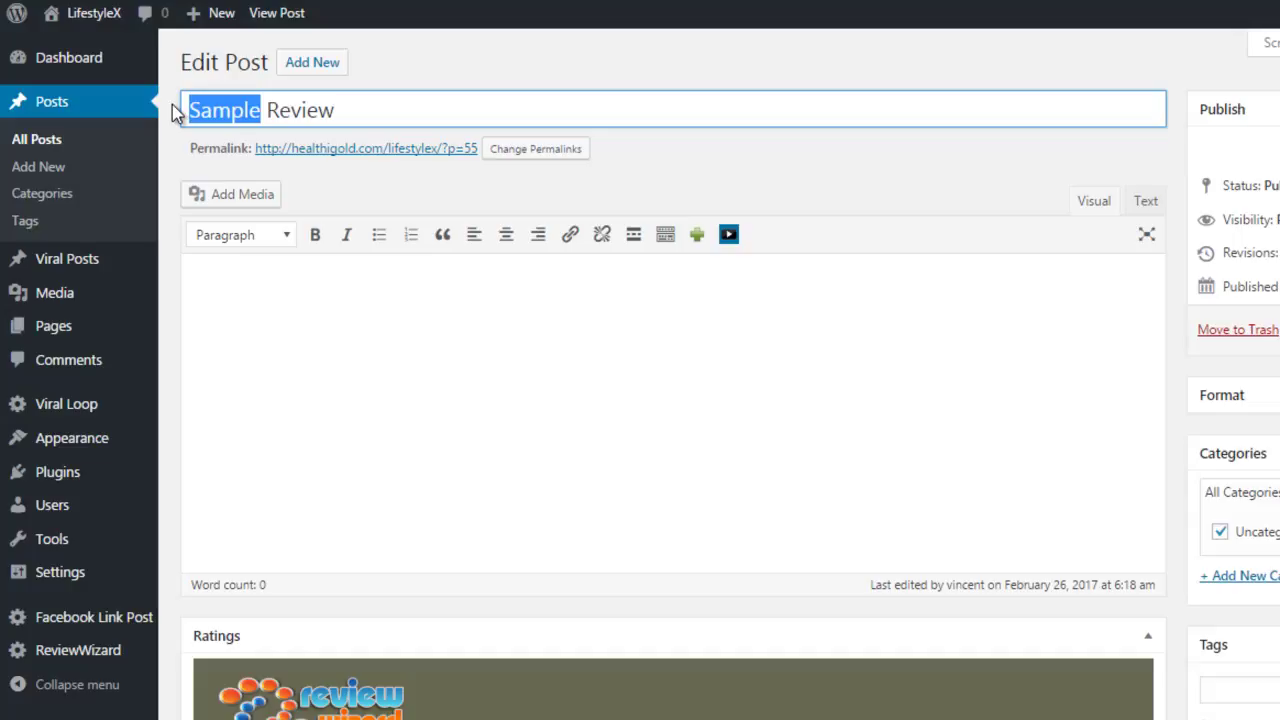
text(Test)
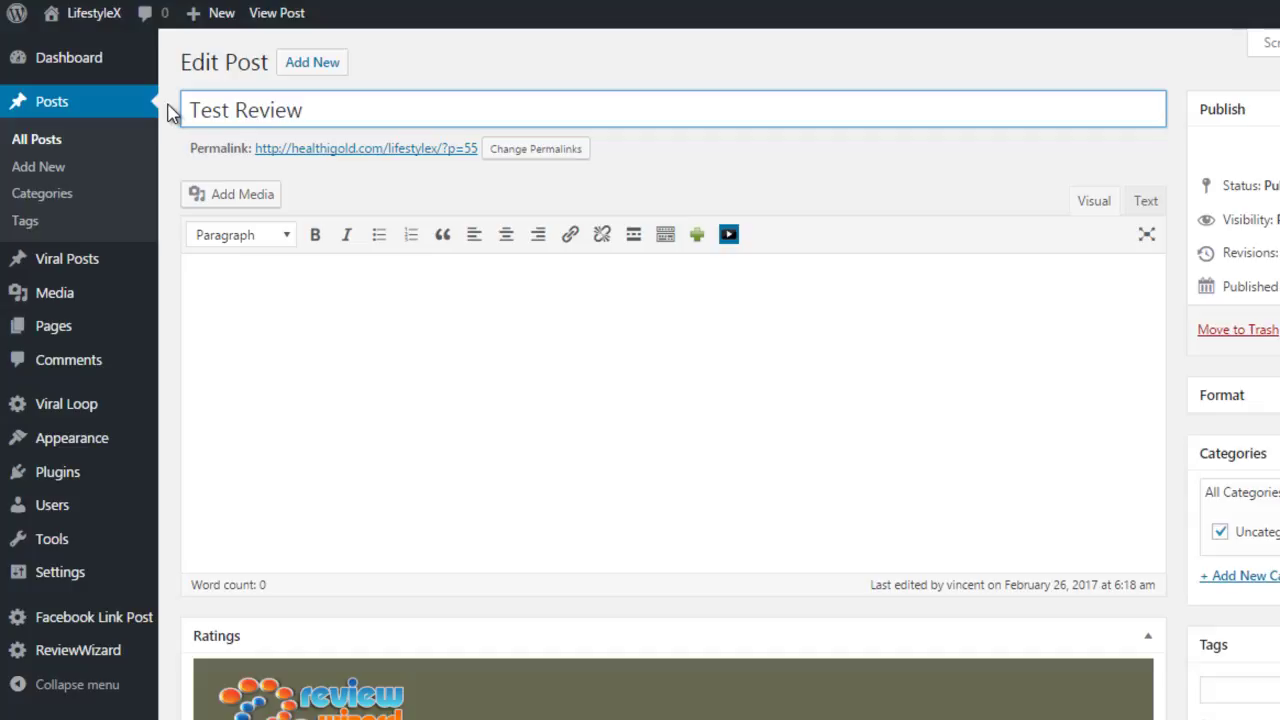
click(298, 281)
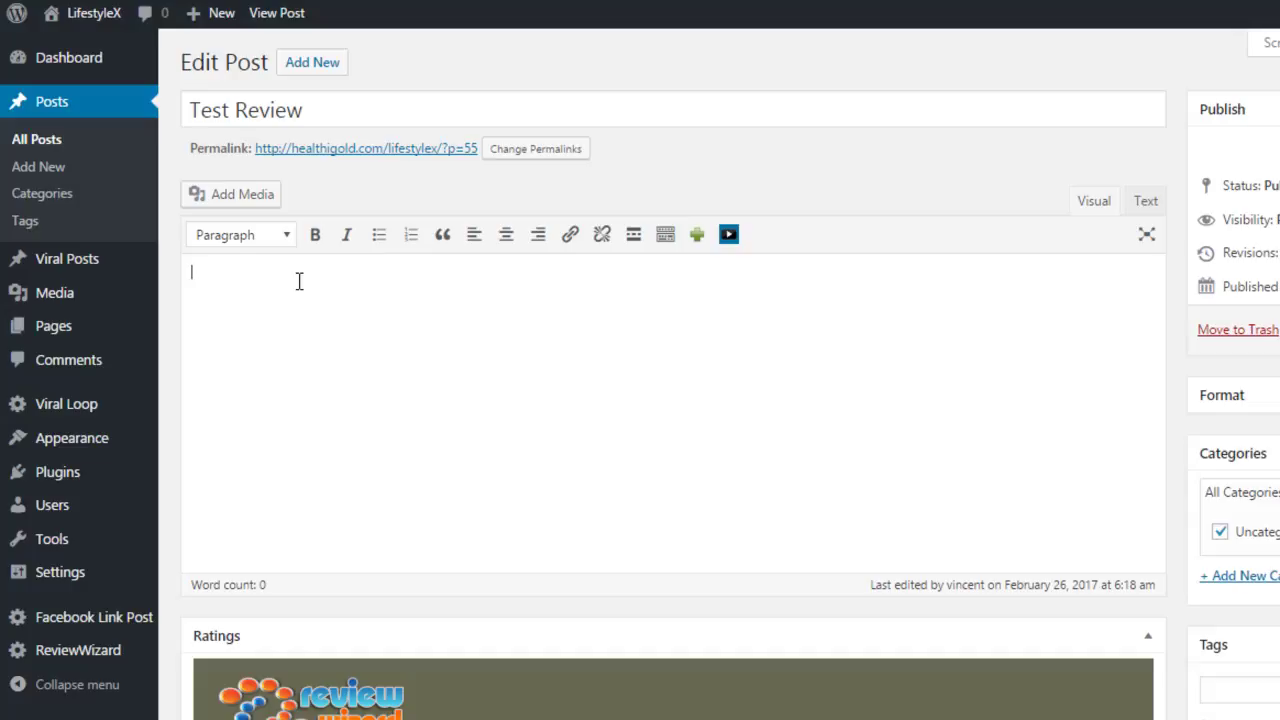
Step: Paste the full FlickDramatizer review text into the post body
click(329, 106)
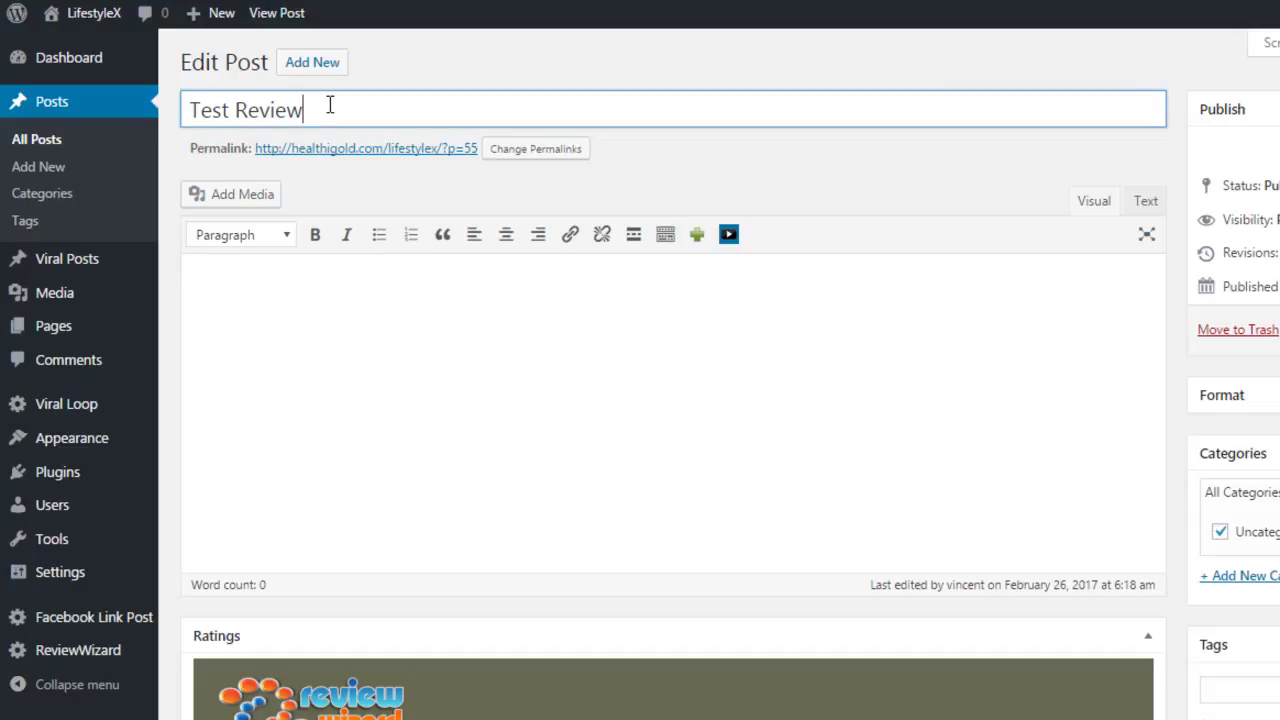
click(285, 263)
key(ctrl+v)
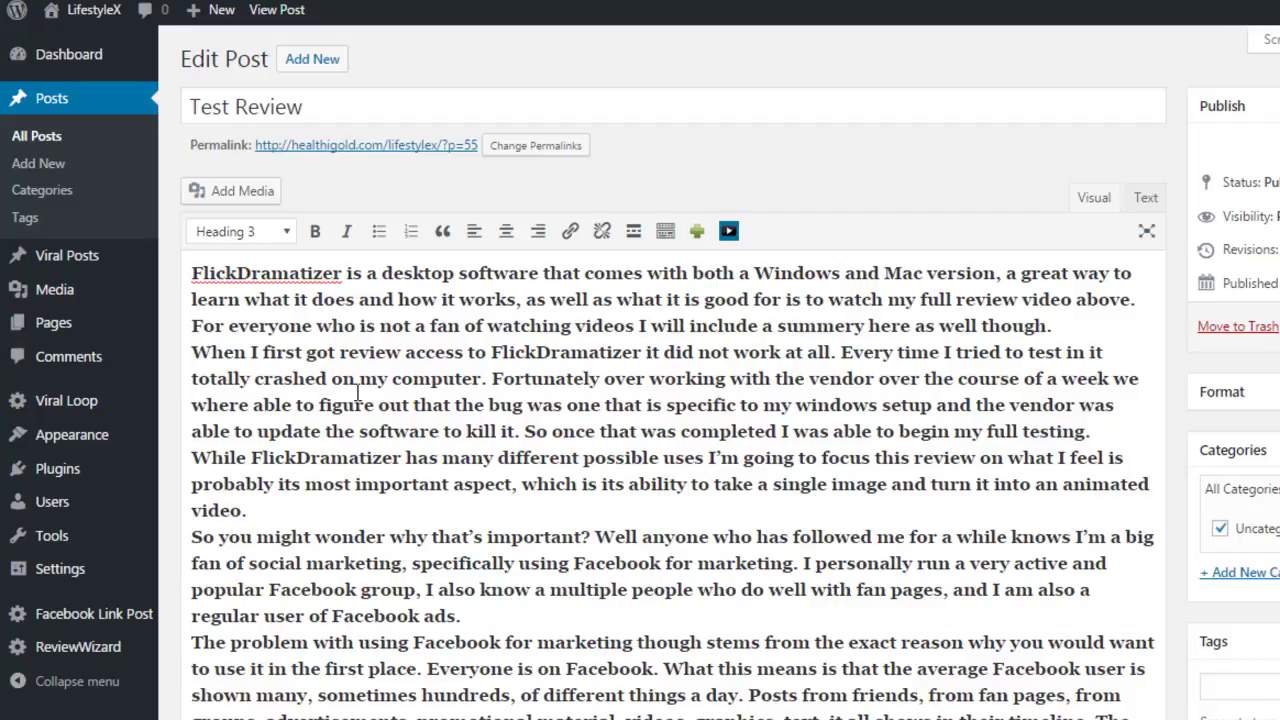
scroll(365, 388, down, 10)
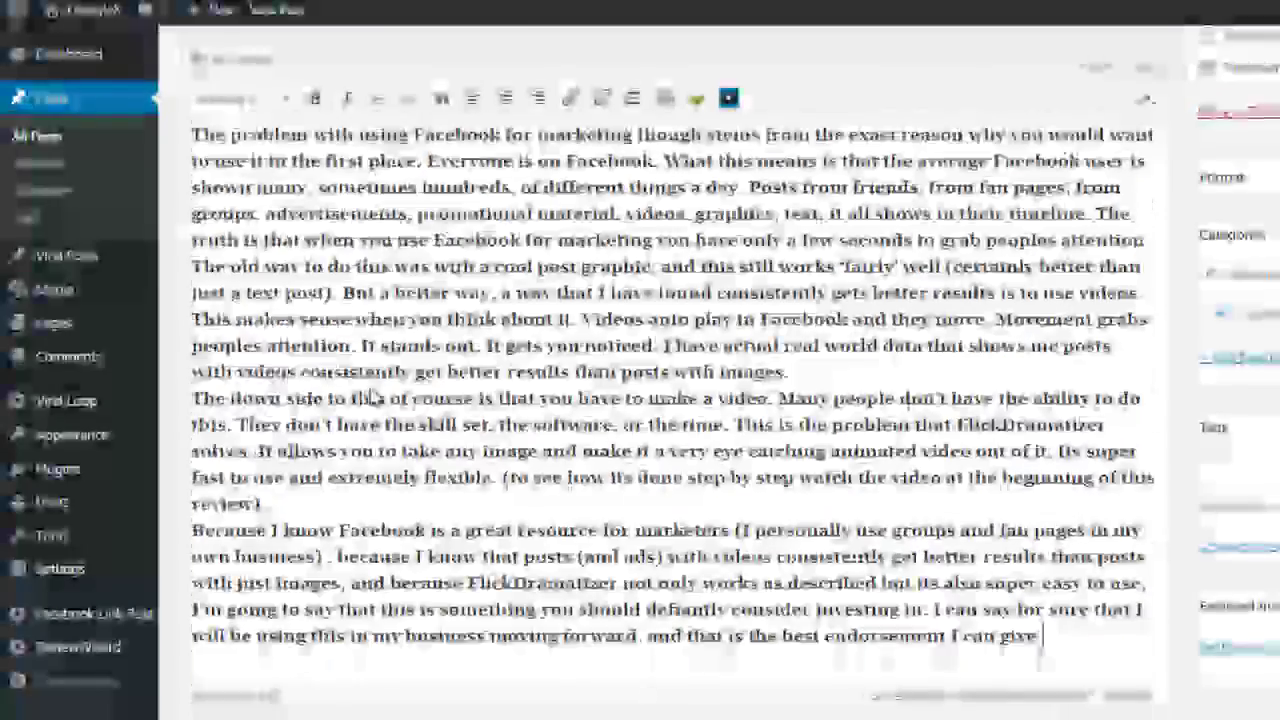
Step: Turn ratings on and rate Price 5, Concept 2 and Execution 4
scroll(369, 386, down, 3)
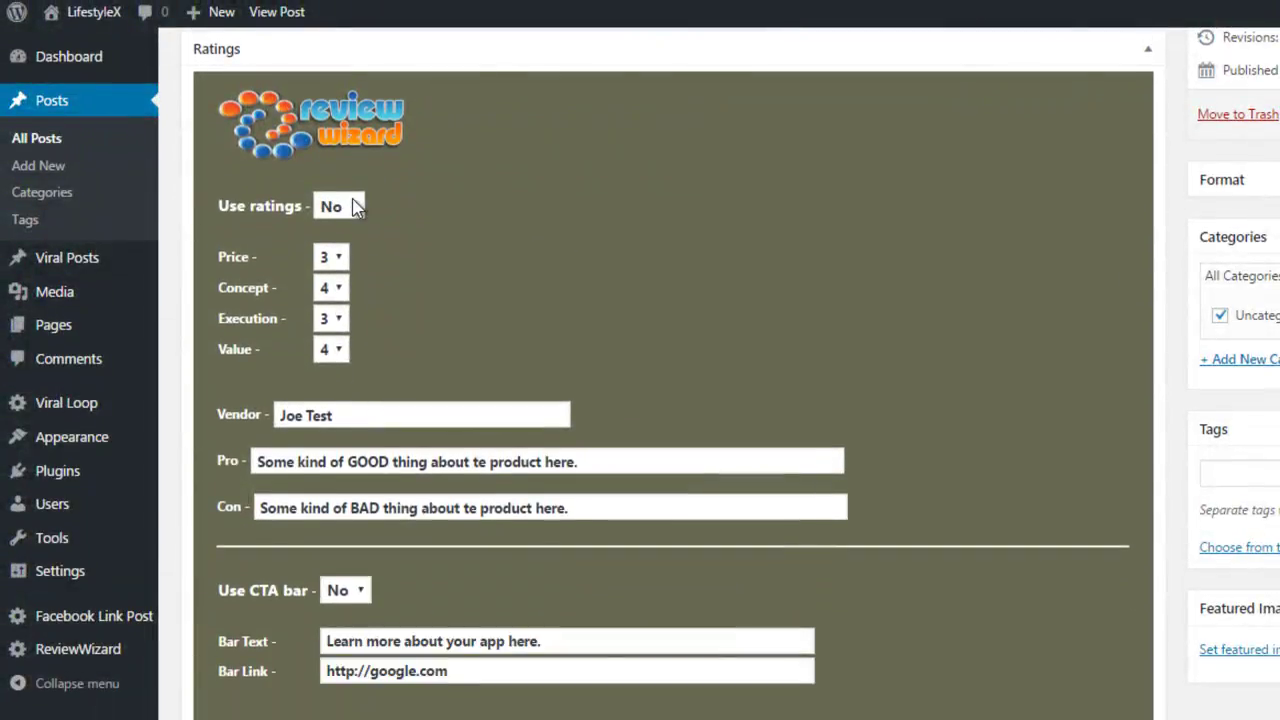
click(352, 206)
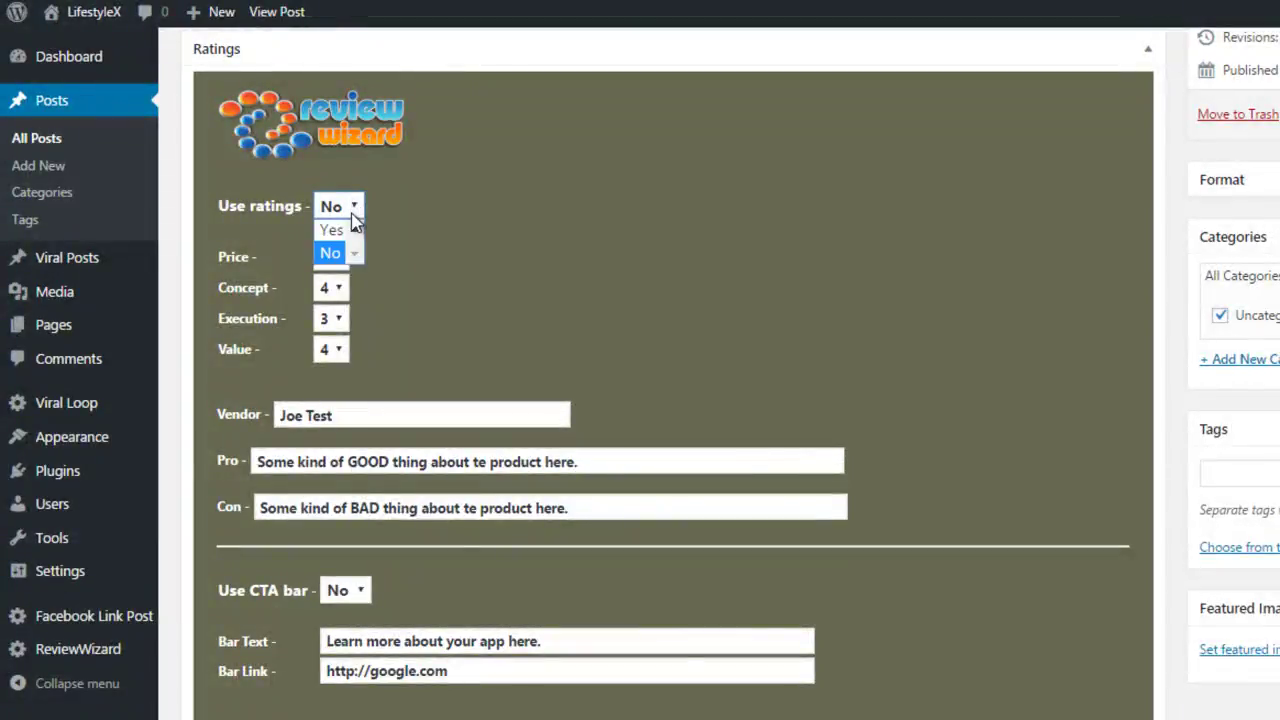
click(340, 230)
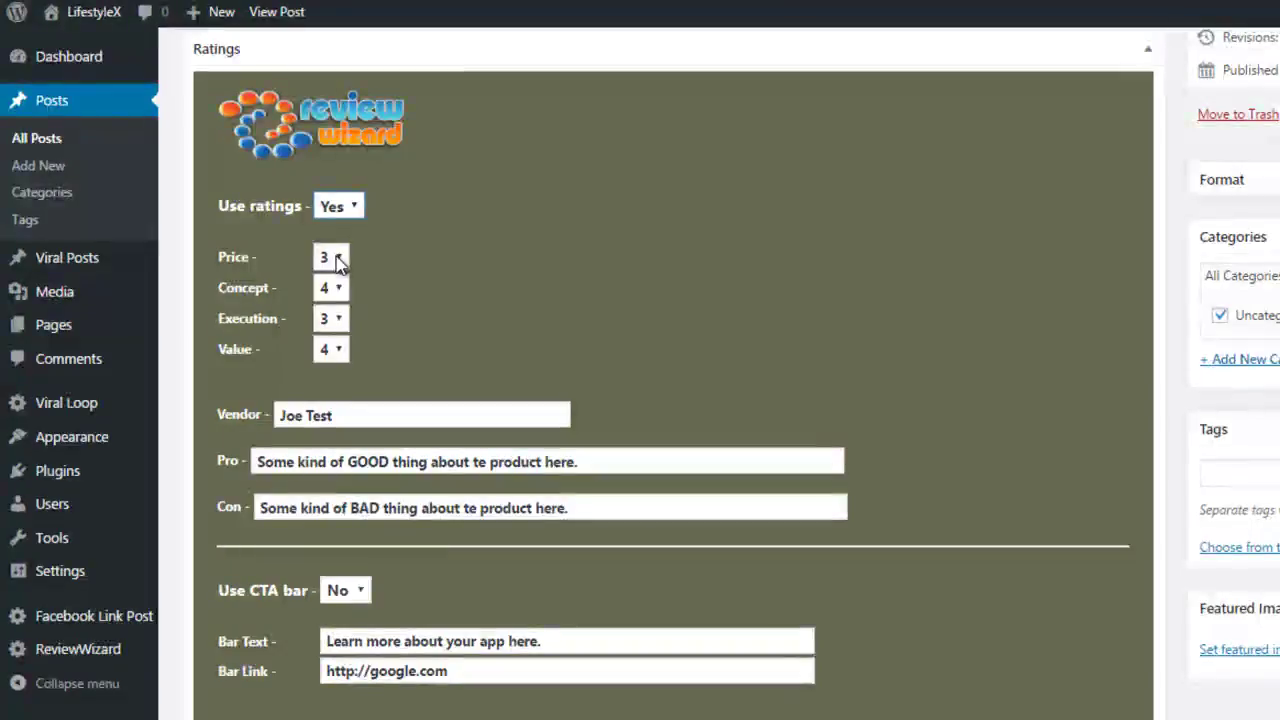
click(338, 262)
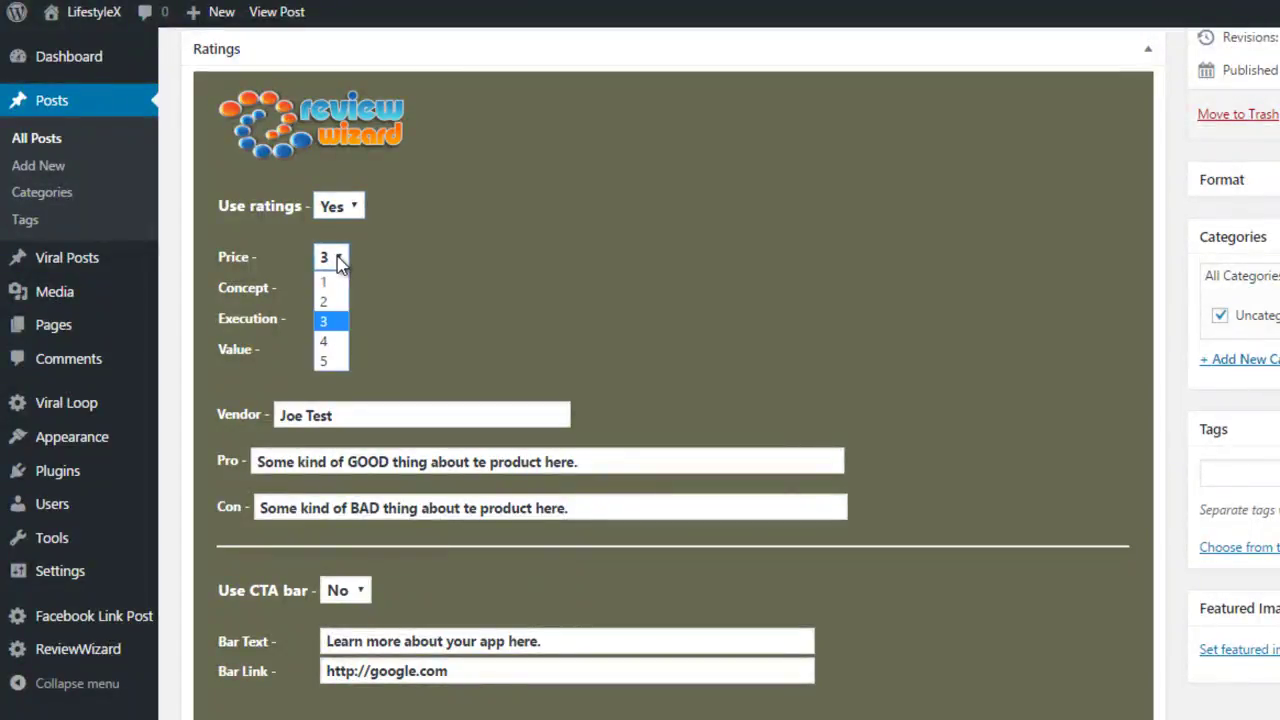
click(333, 362)
click(338, 288)
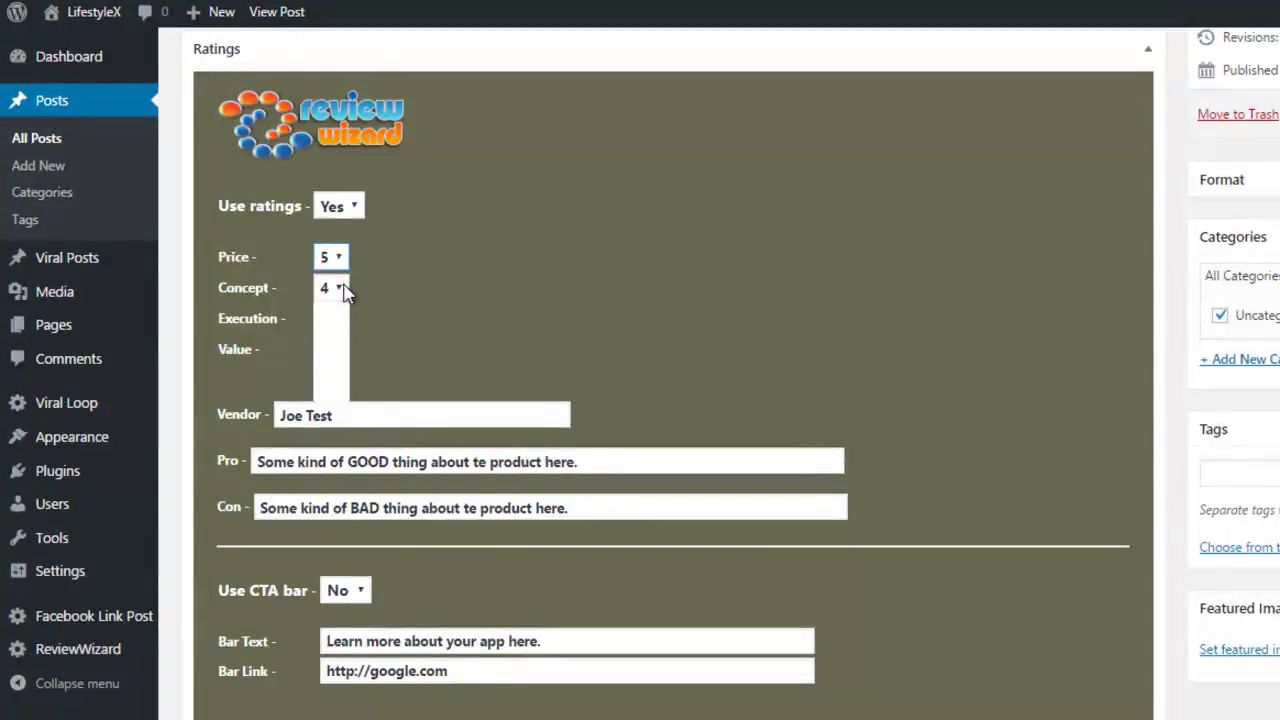
click(337, 333)
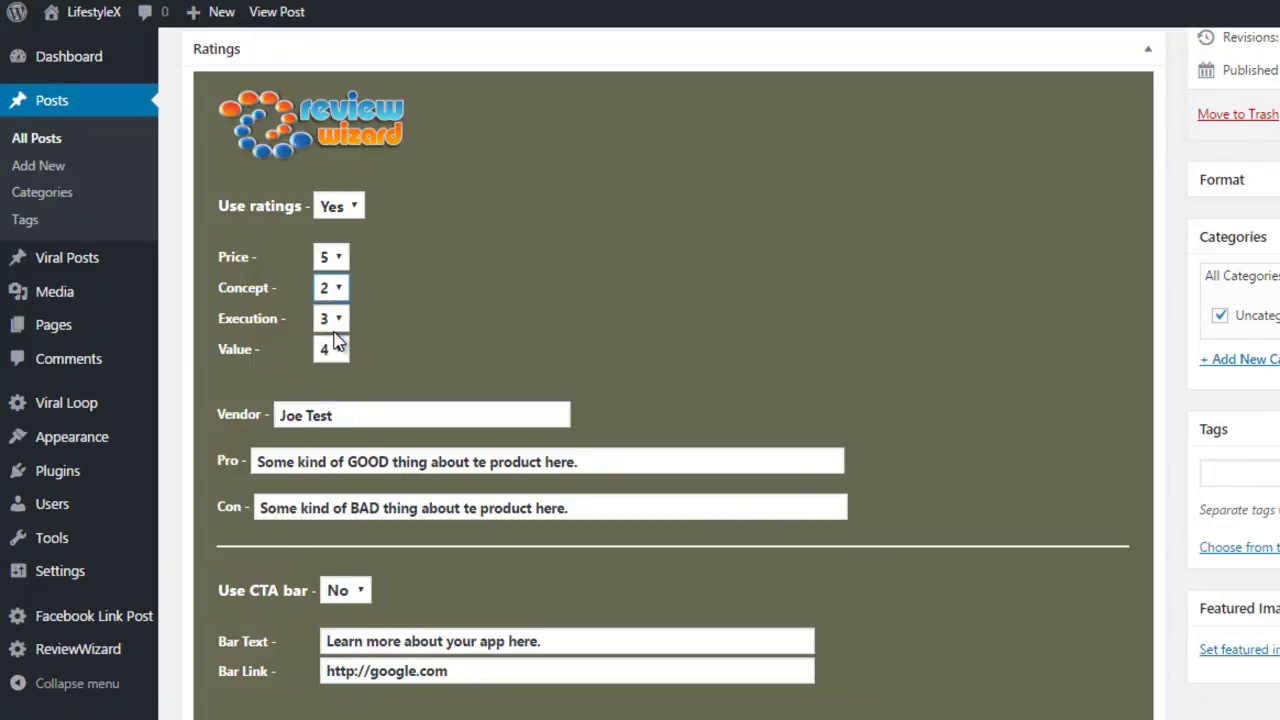
click(338, 320)
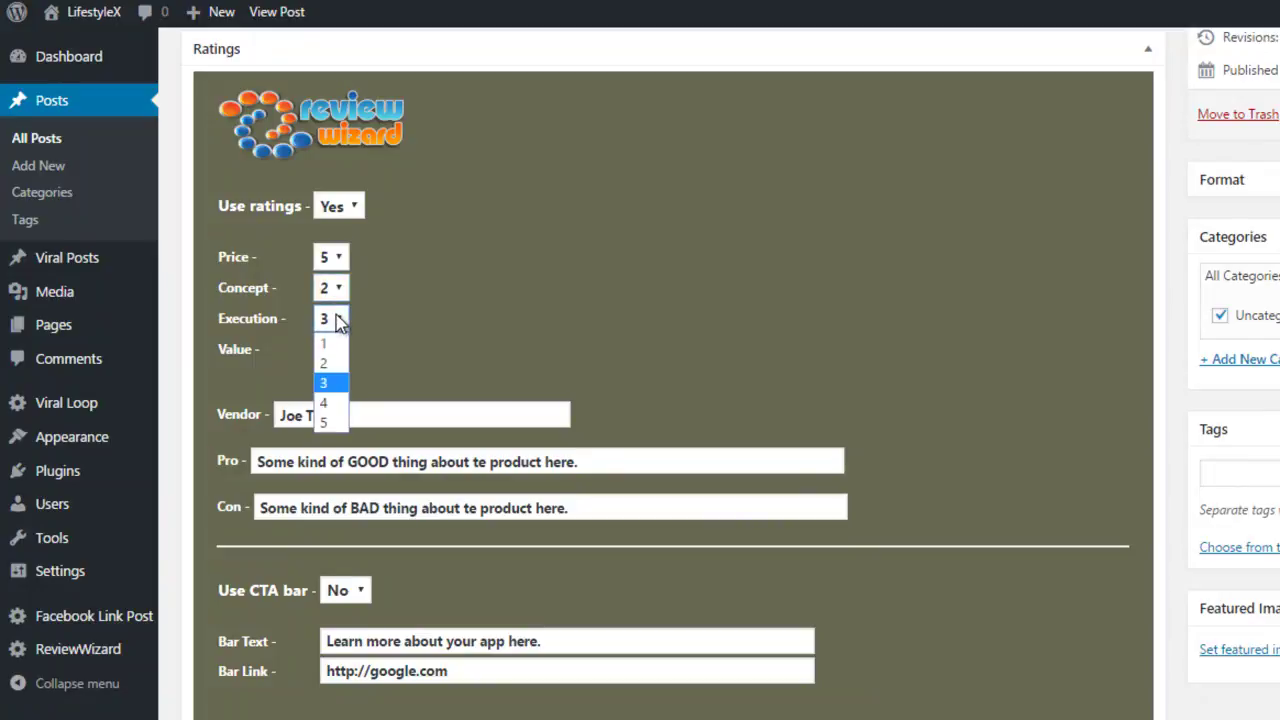
click(330, 405)
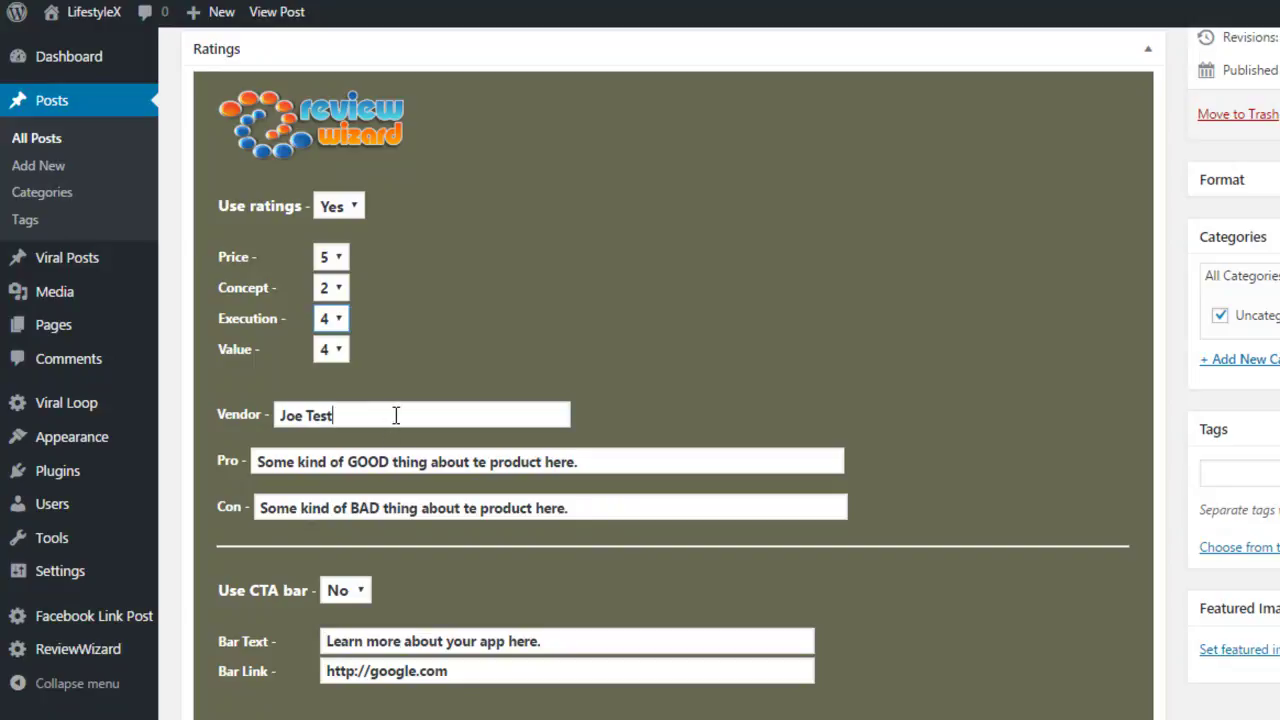
Step: Look over the vendor name, Pro text and Con text fields in the Ratings box
drag(394, 414, 290, 415)
click(637, 460)
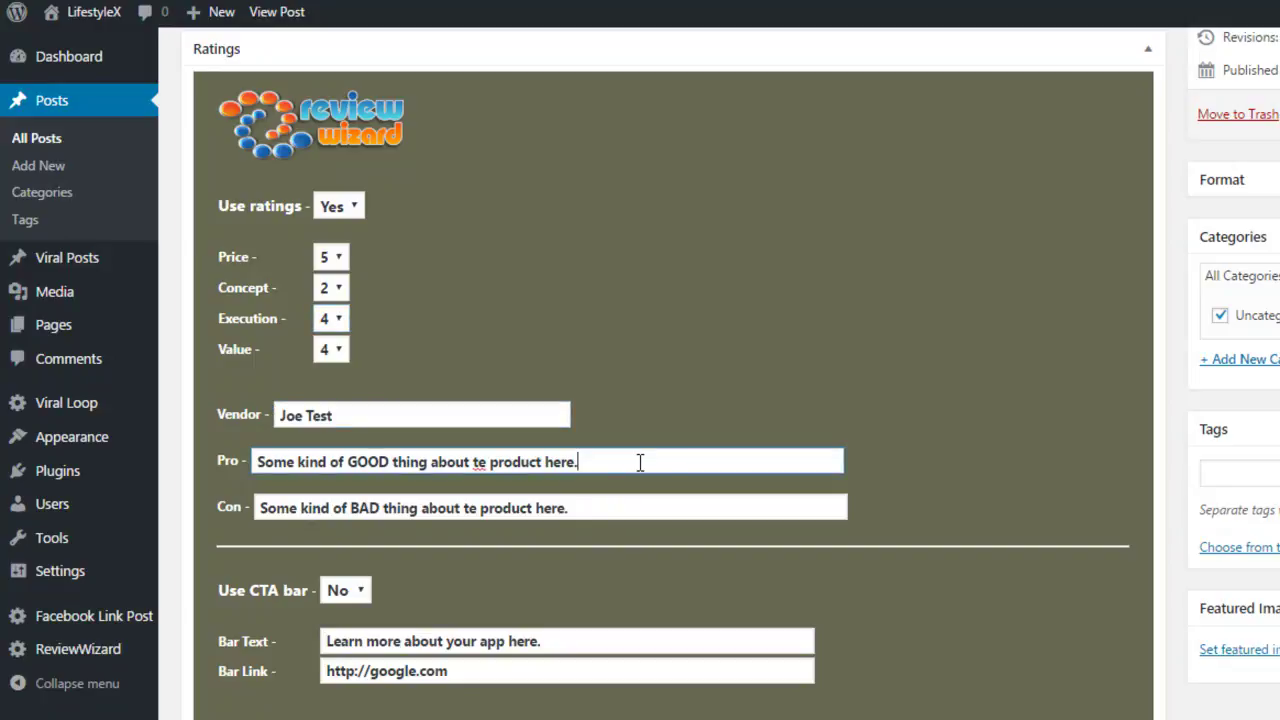
drag(637, 460, 211, 447)
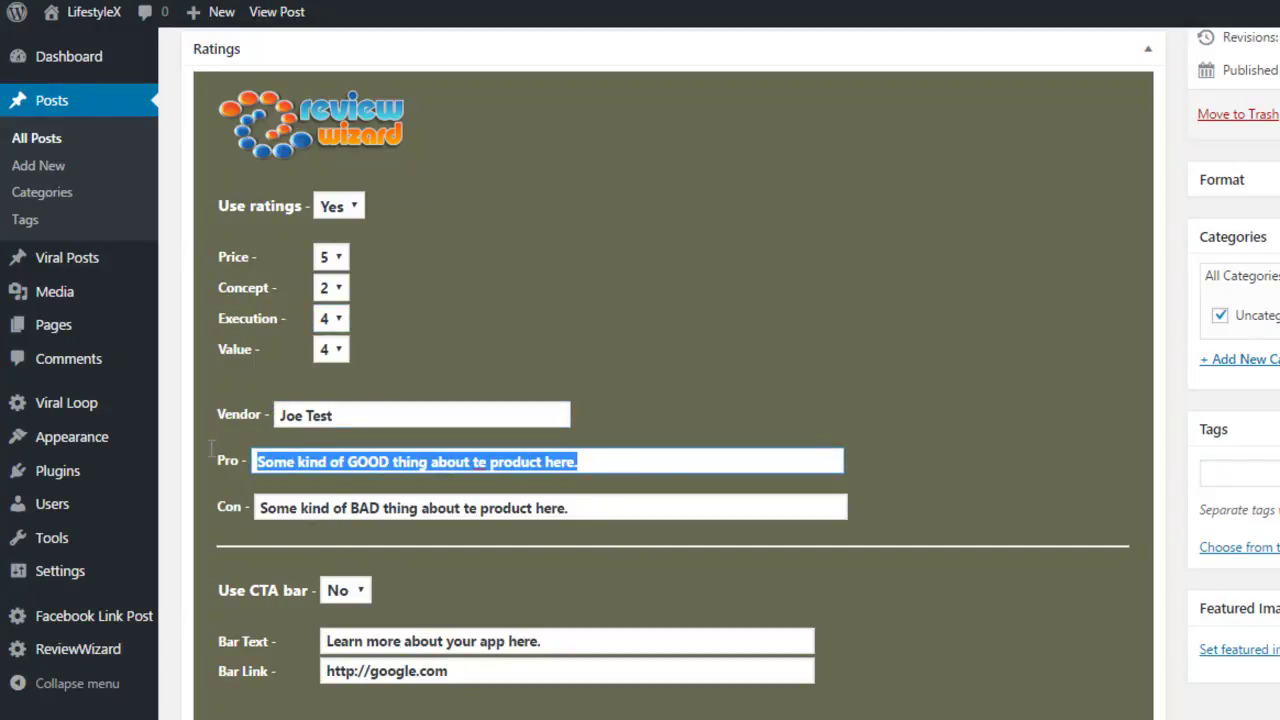
click(586, 509)
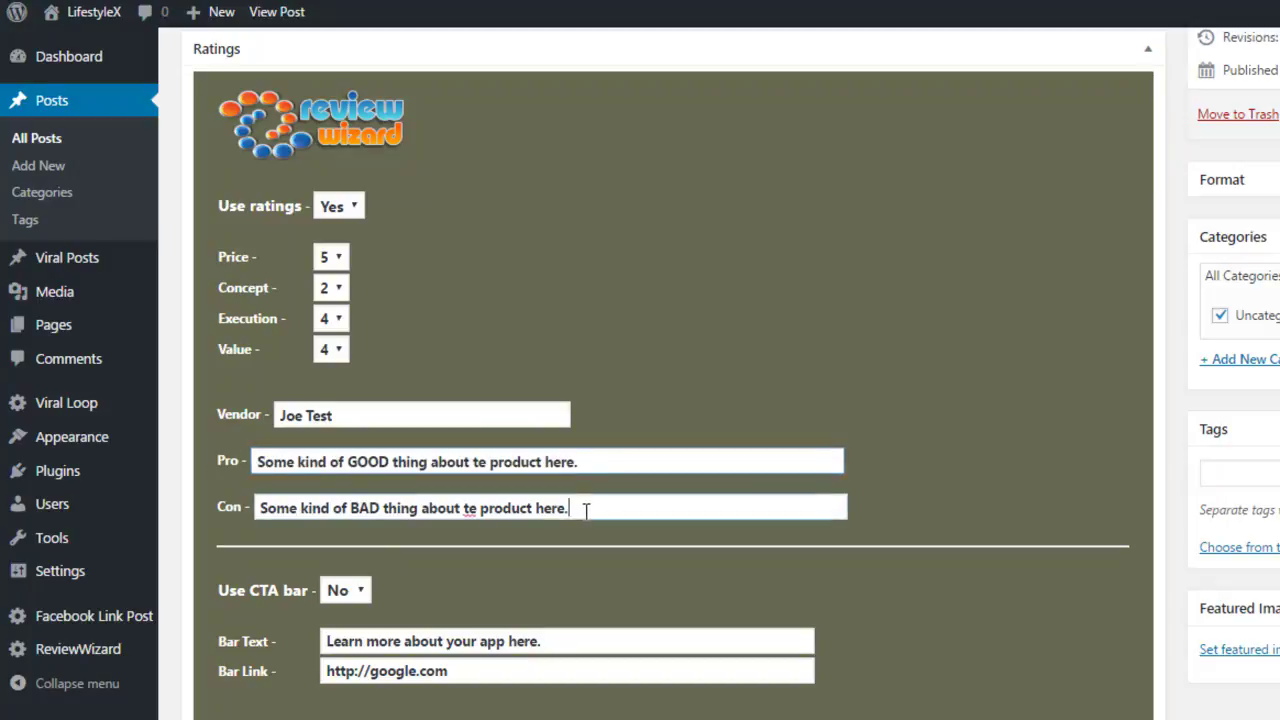
drag(586, 509, 212, 512)
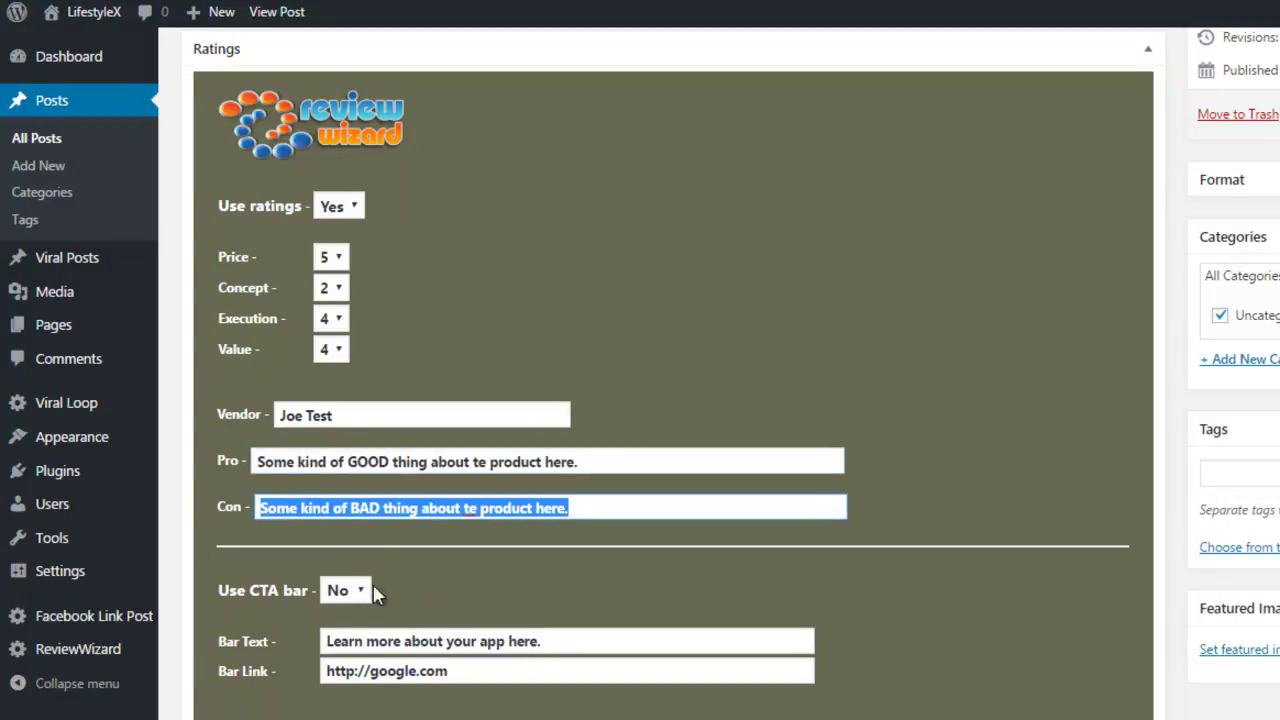
Step: Set Use CTA bar to Yes
click(420, 592)
click(366, 591)
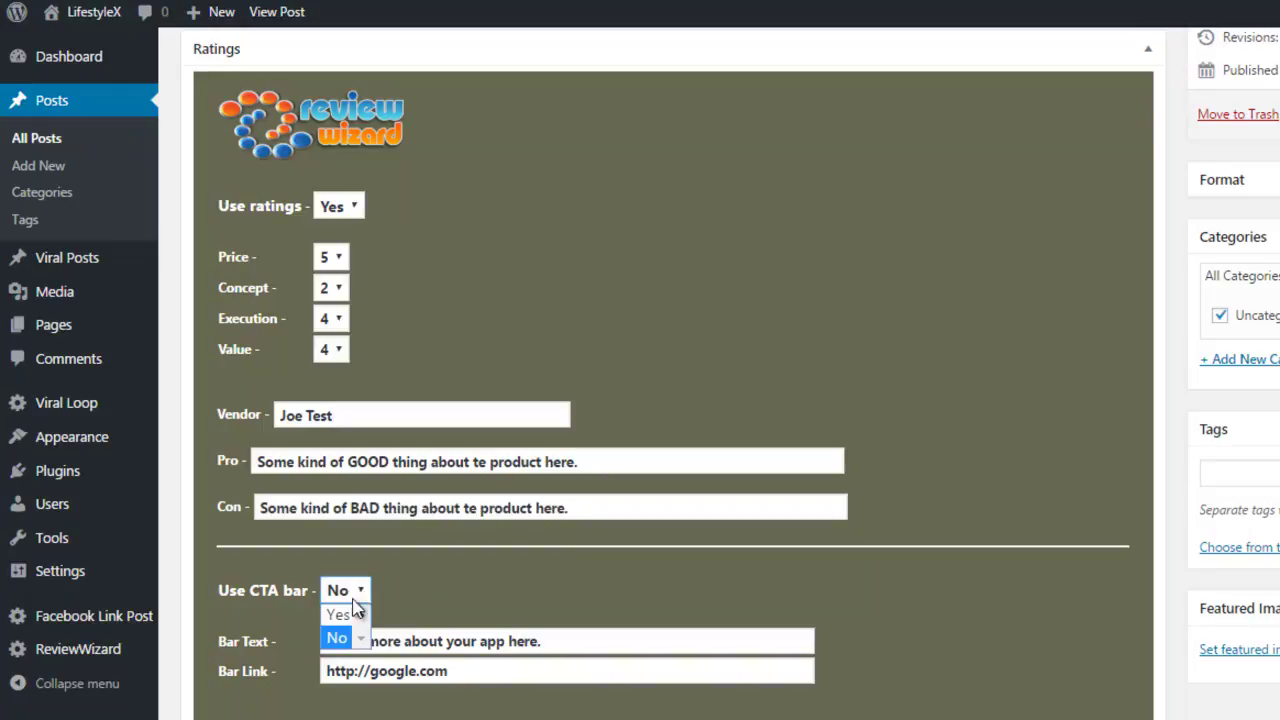
click(352, 613)
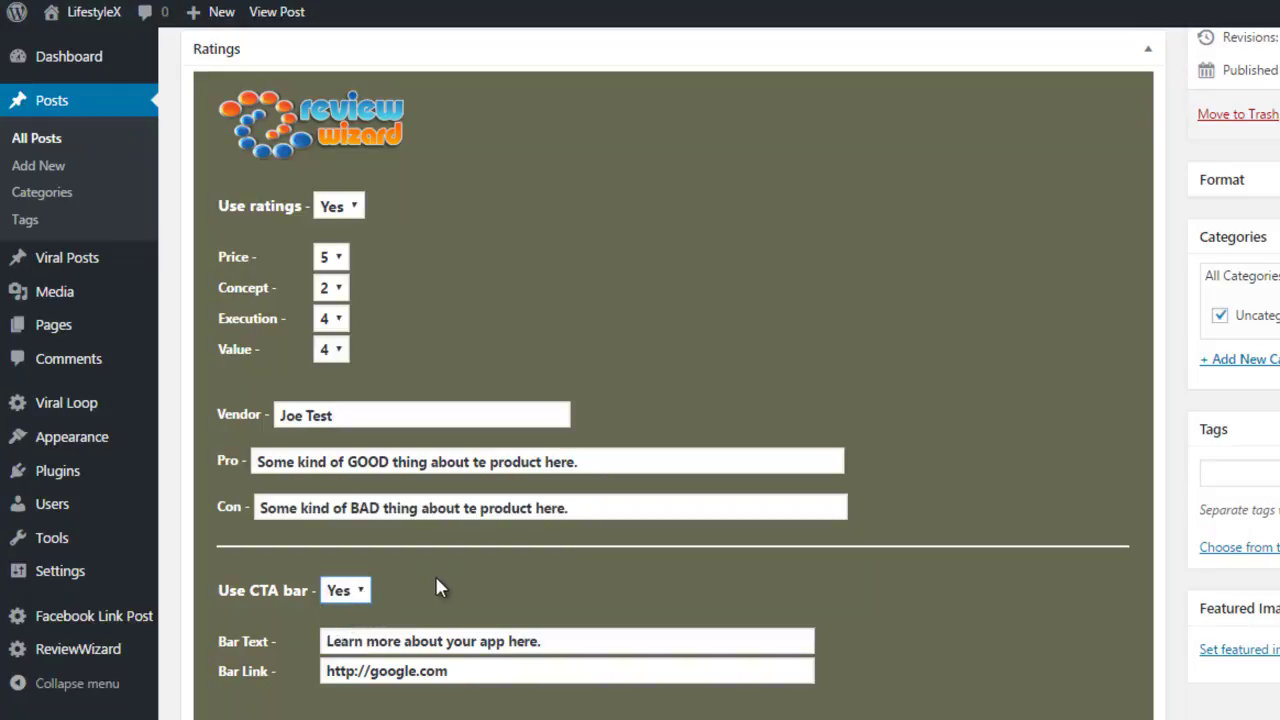
click(566, 643)
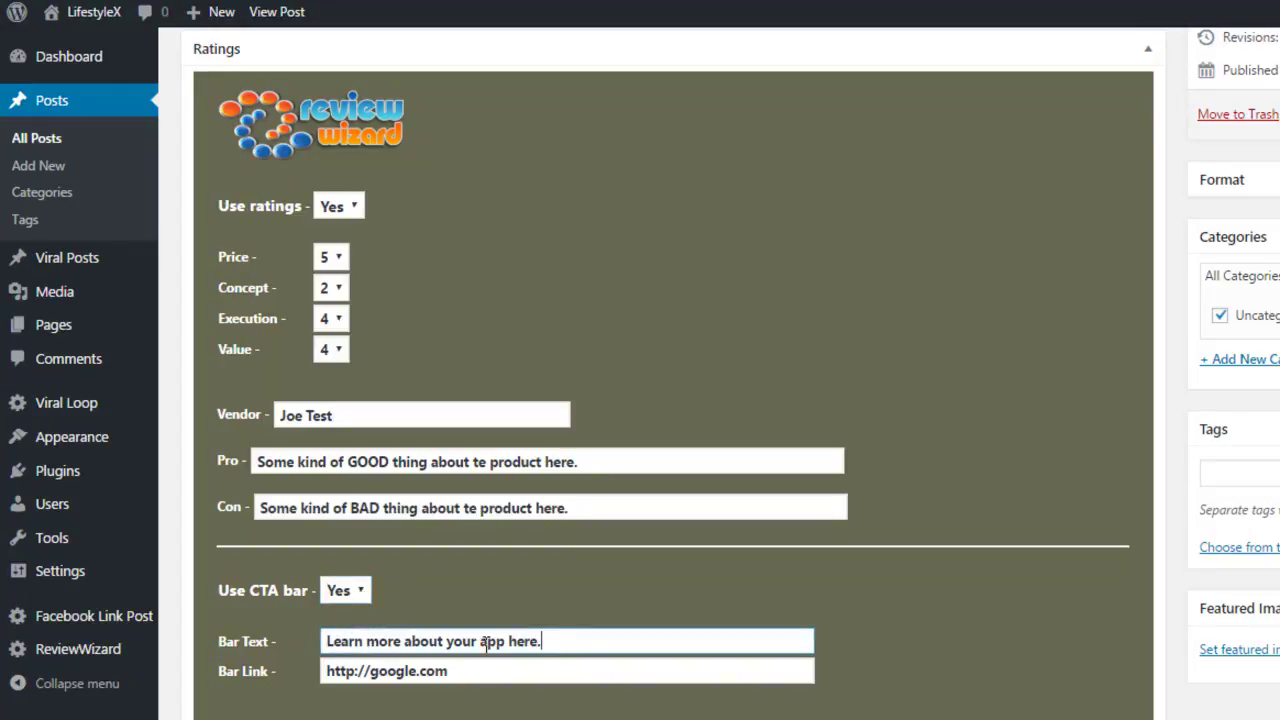
drag(548, 643, 334, 643)
double_click(530, 643)
click(566, 641)
click(549, 666)
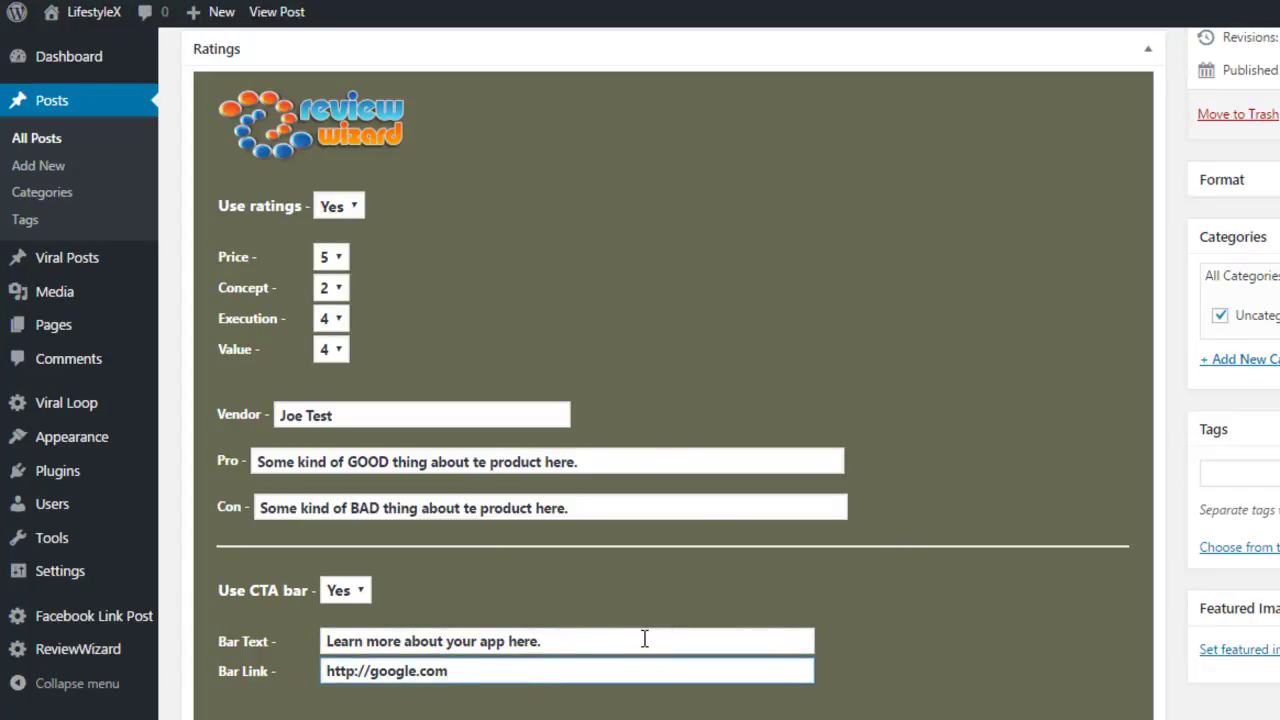
click(591, 643)
drag(591, 643, 287, 628)
click(623, 645)
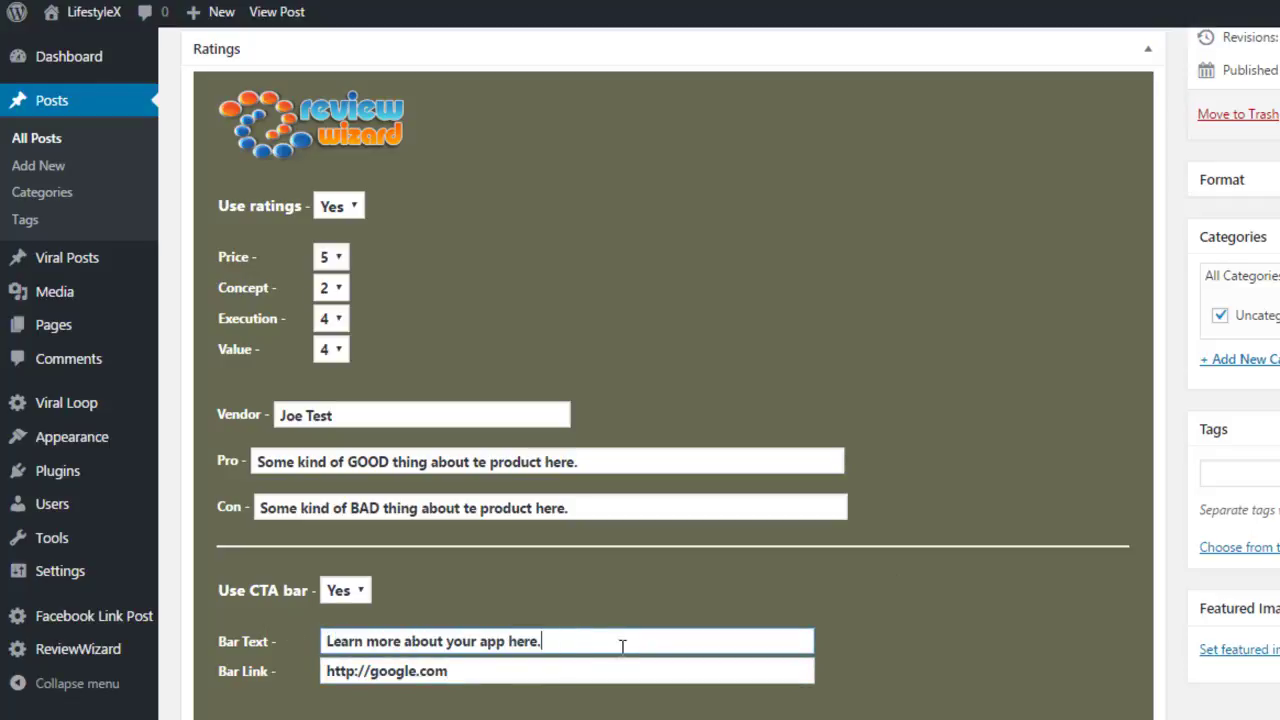
click(620, 668)
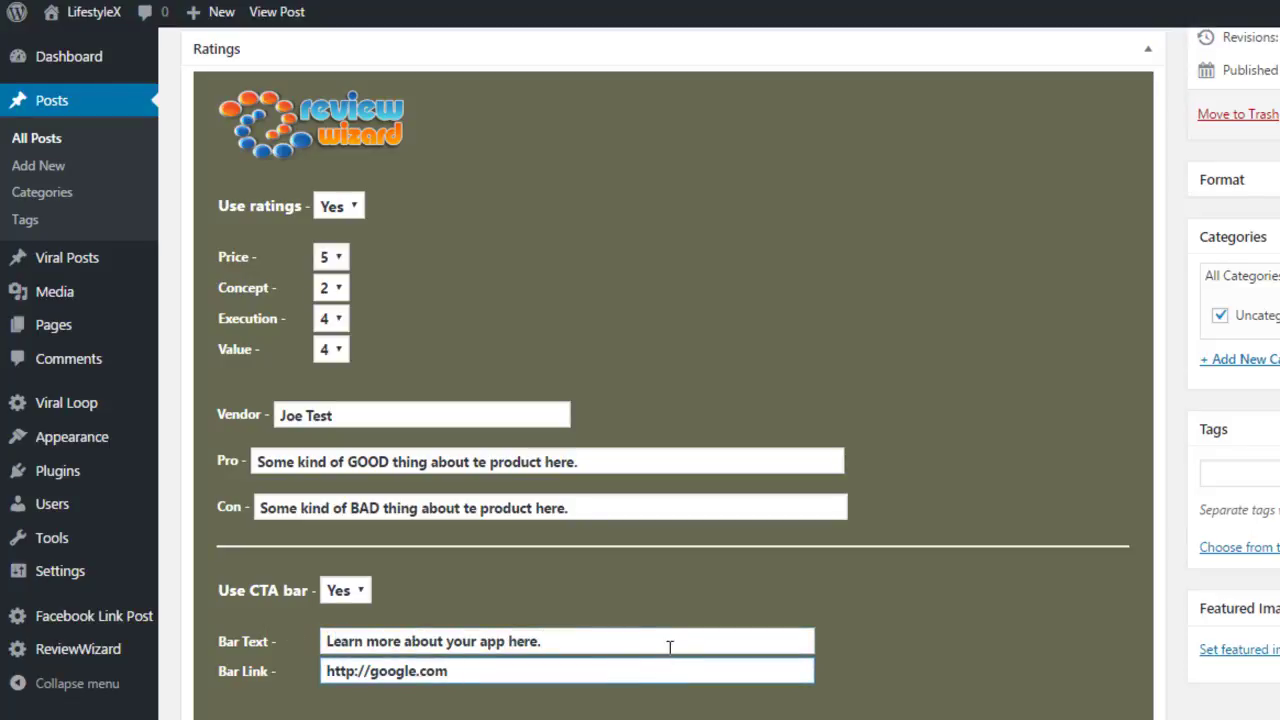
Step: Move down to the SEO Keywords field and place the caret in it
scroll(675, 643, down, 1)
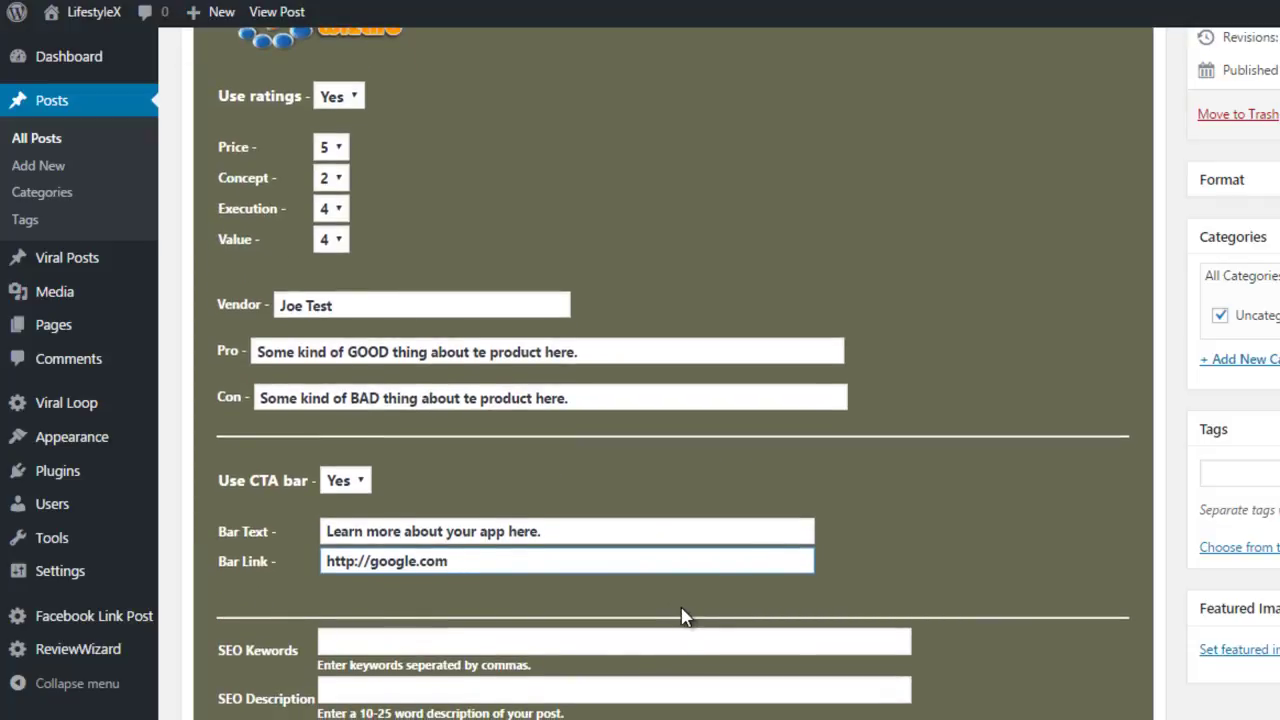
scroll(683, 612, down, 1)
scroll(683, 617, down, 1)
click(462, 432)
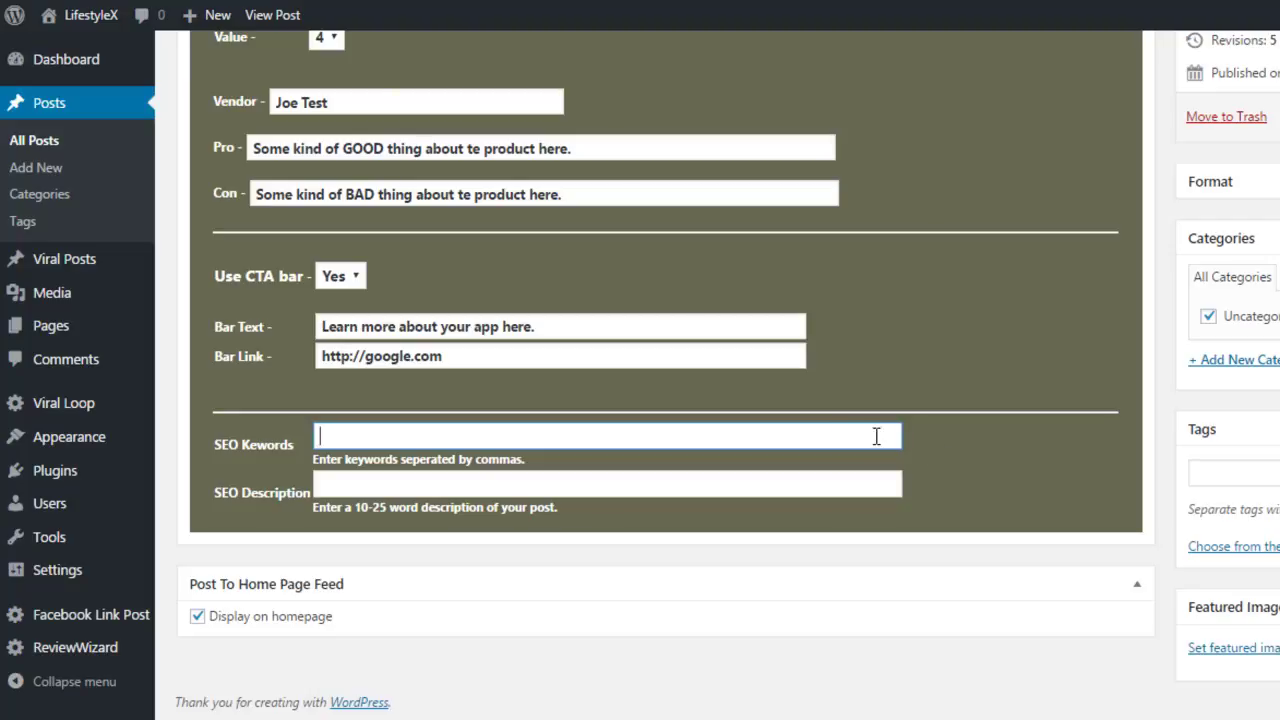
Step: Scroll back up through the Test Review body to its opening paragraph
scroll(943, 507, up, 2)
scroll(943, 507, up, 8)
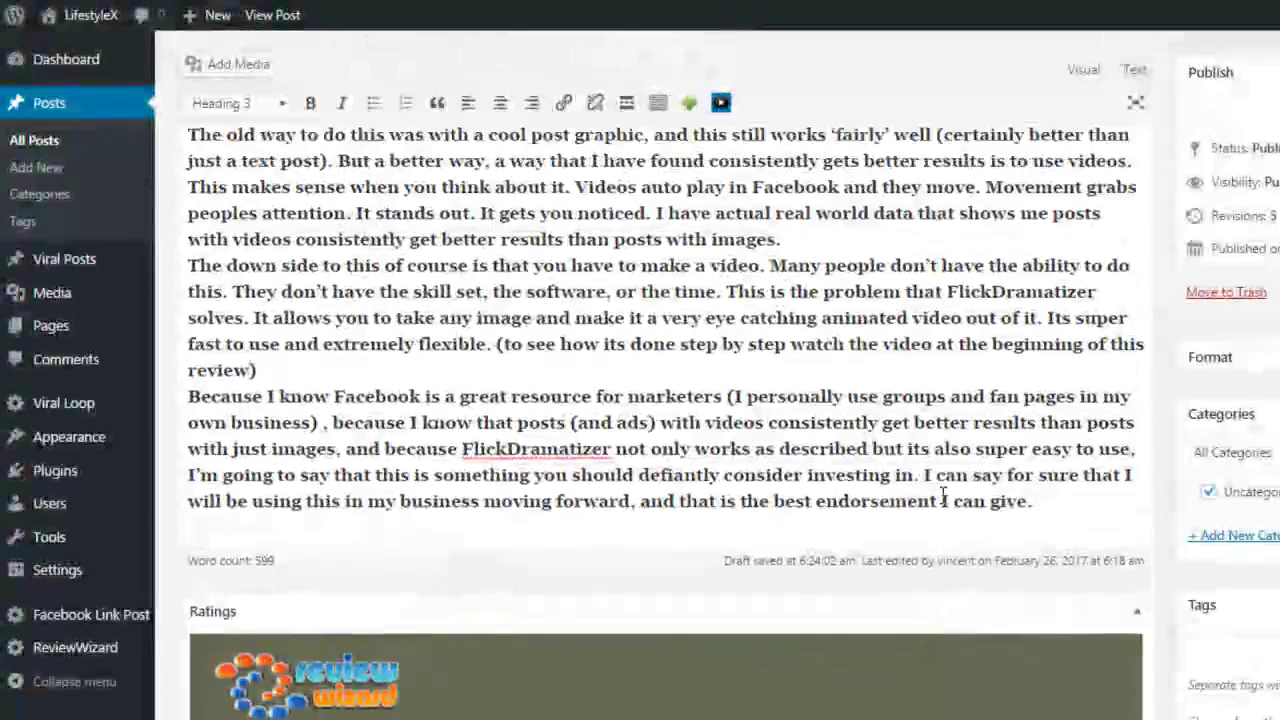
scroll(943, 497, up, 1)
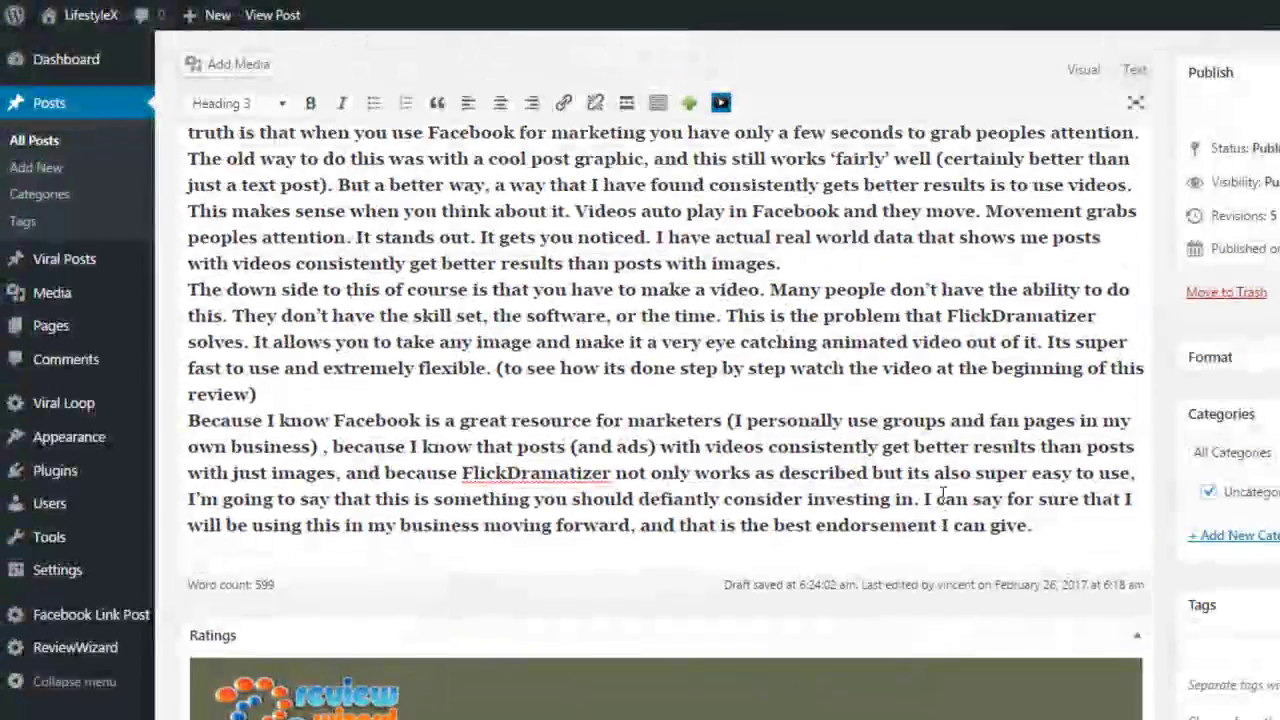
scroll(940, 497, up, 6)
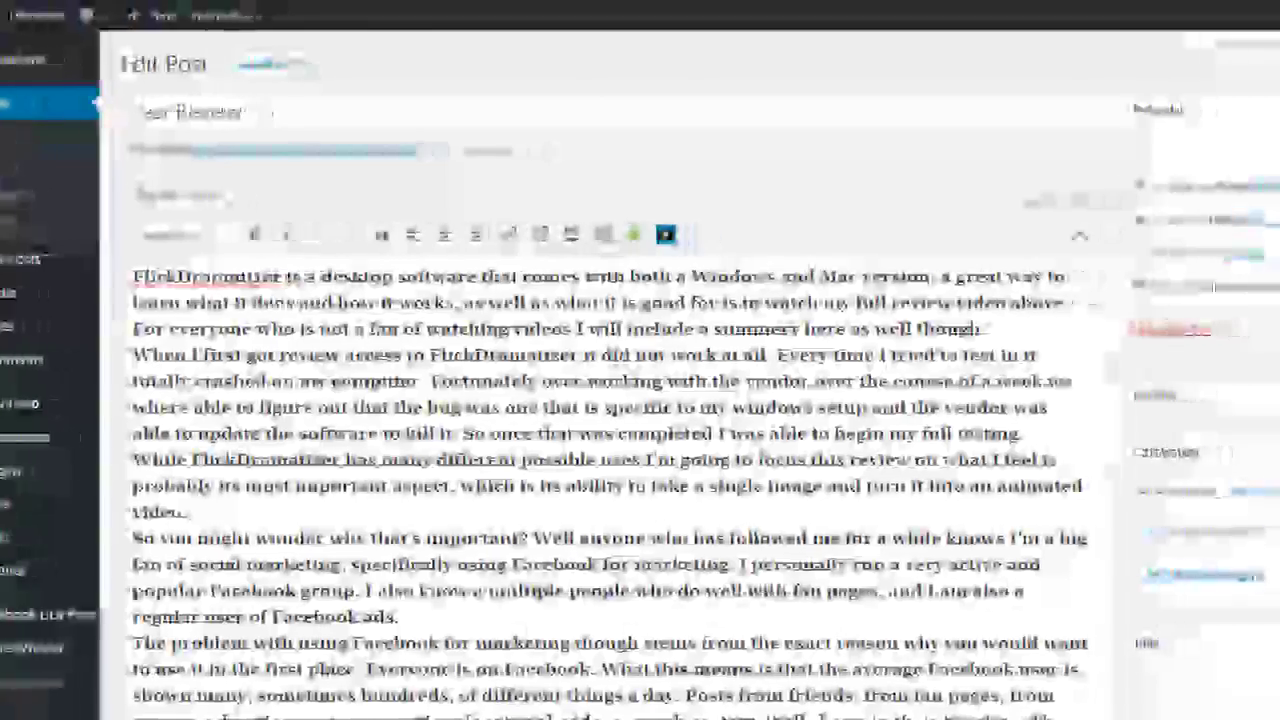